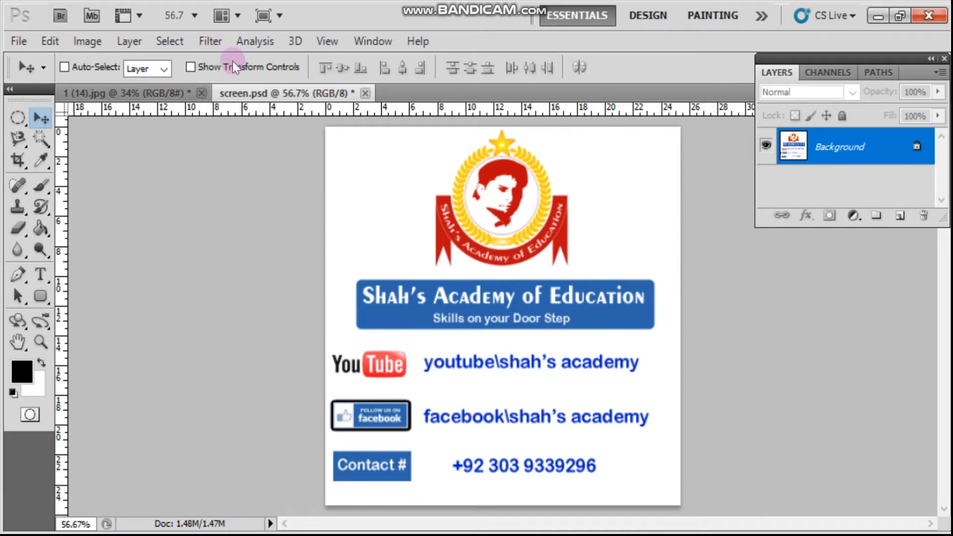
Draw a red circle over the daisies on a new layer in the 1 (14).jpg document, using the Ellipse tool.
click(164, 95)
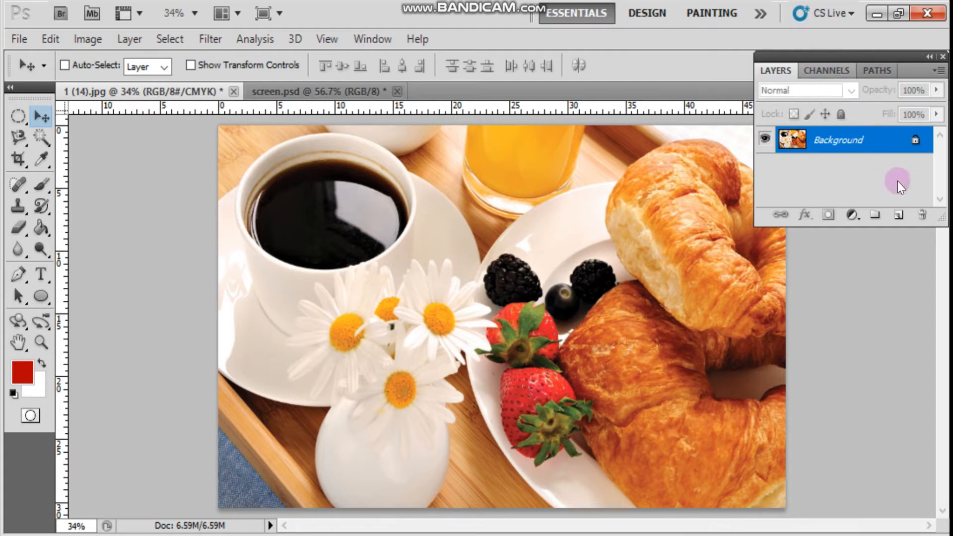
click(894, 219)
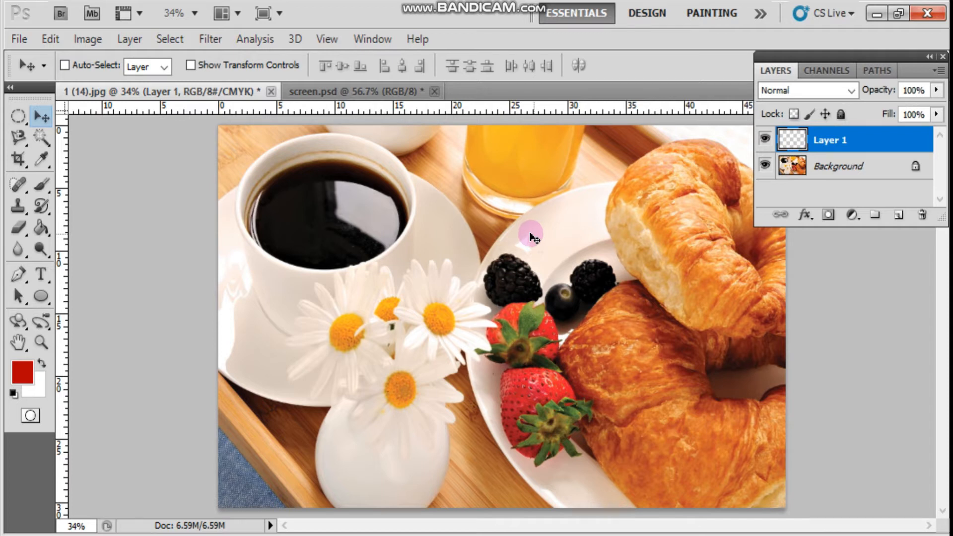
key(u)
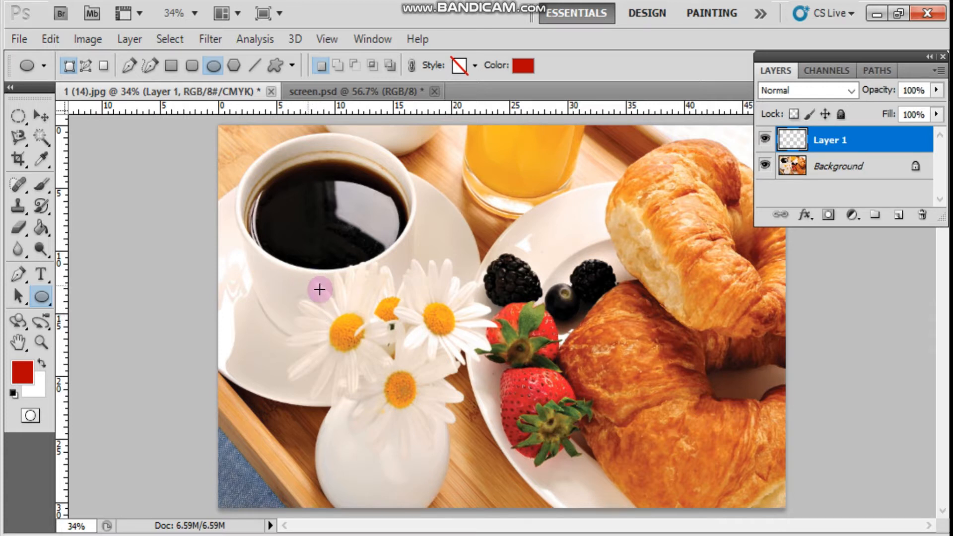
click(825, 141)
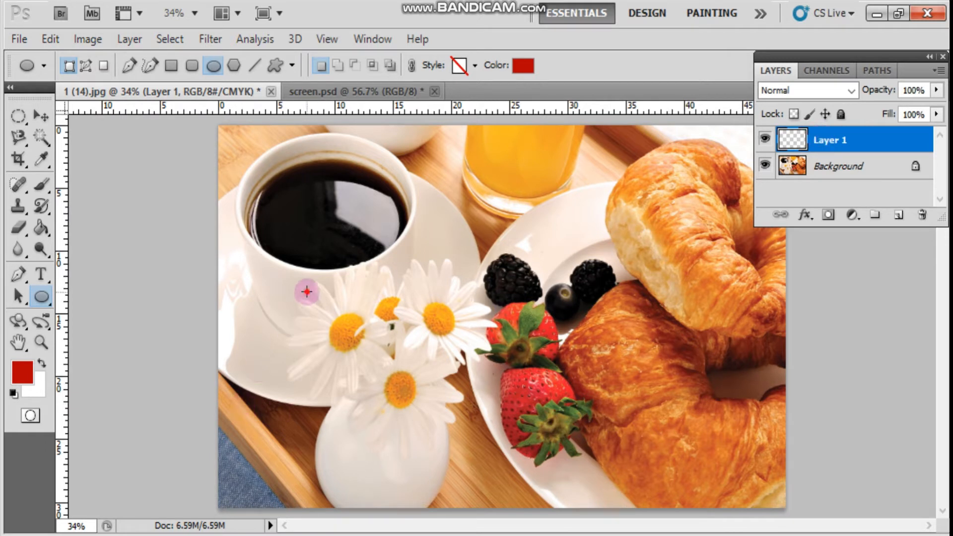
drag(307, 292, 491, 476)
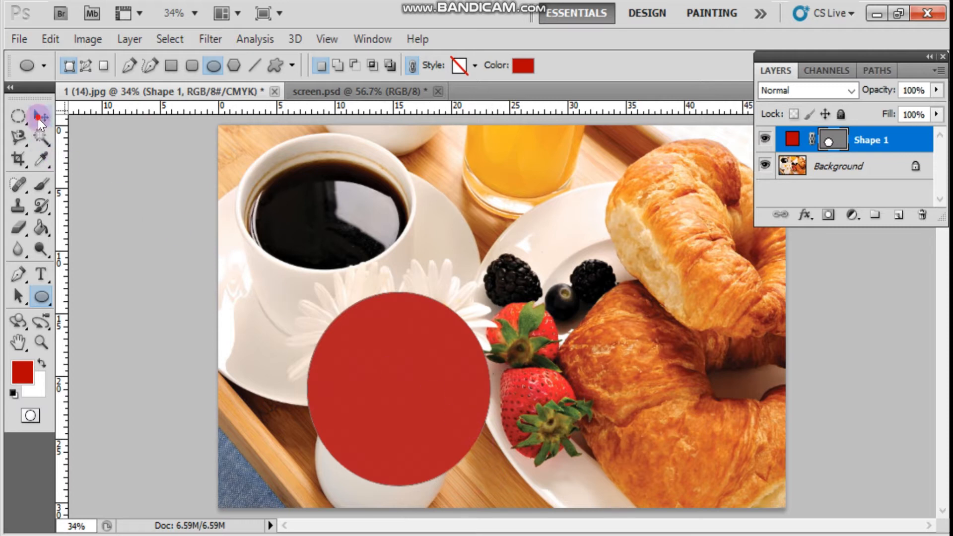
Move the red circle onto the plate, between the juice glass and the croissants.
click(38, 117)
drag(402, 389, 430, 305)
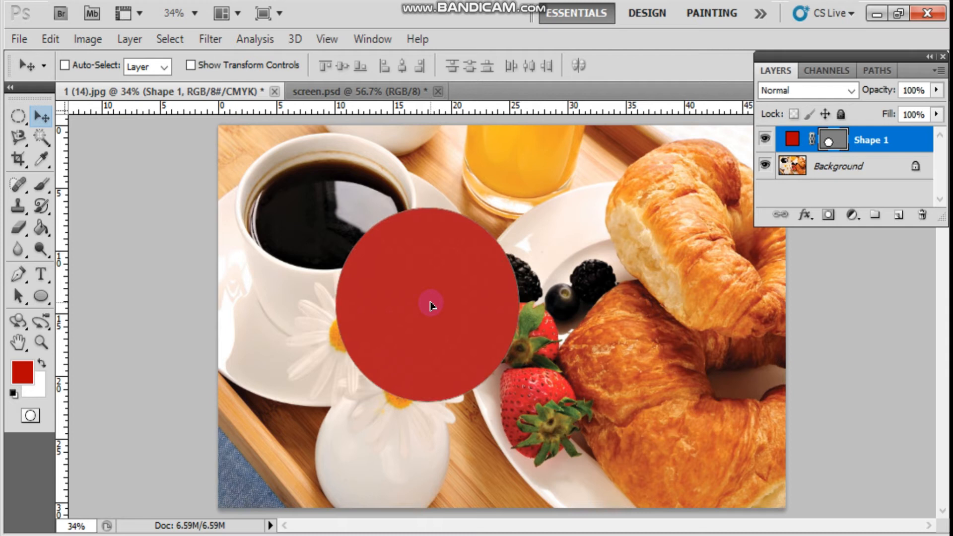
drag(430, 305, 561, 261)
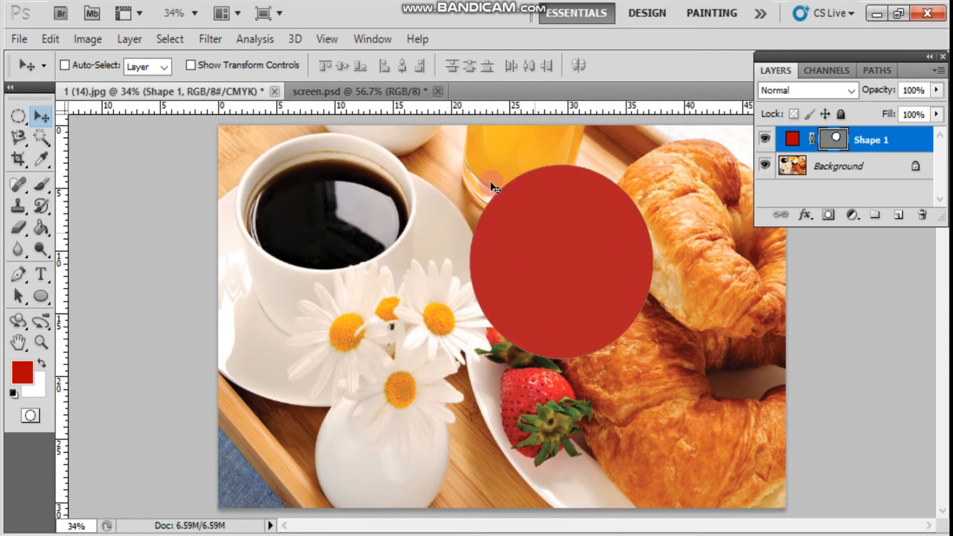
Recolour the circle to a near-black shade and move it between the coffee cup and the berries, covering most of the daisies.
click(39, 295)
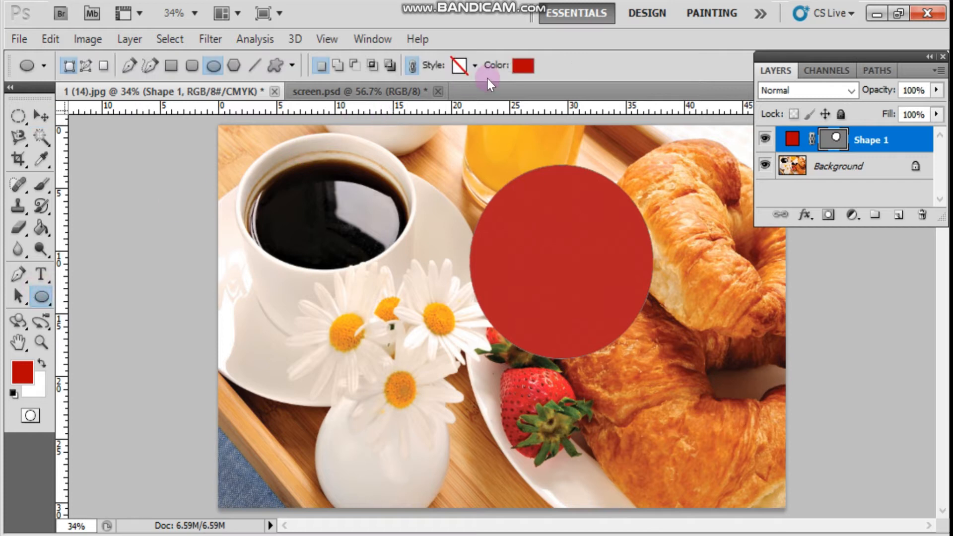
click(523, 65)
drag(461, 208, 424, 332)
click(654, 102)
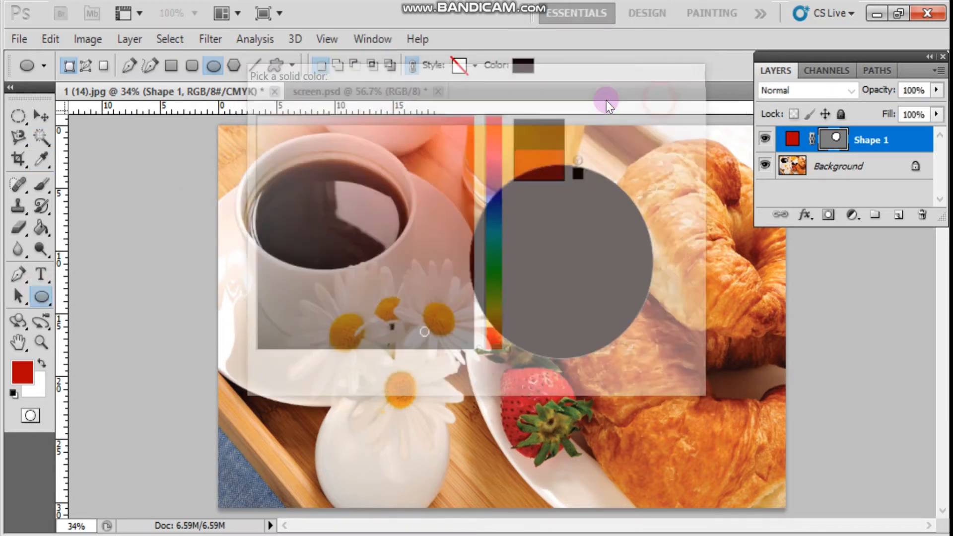
click(41, 116)
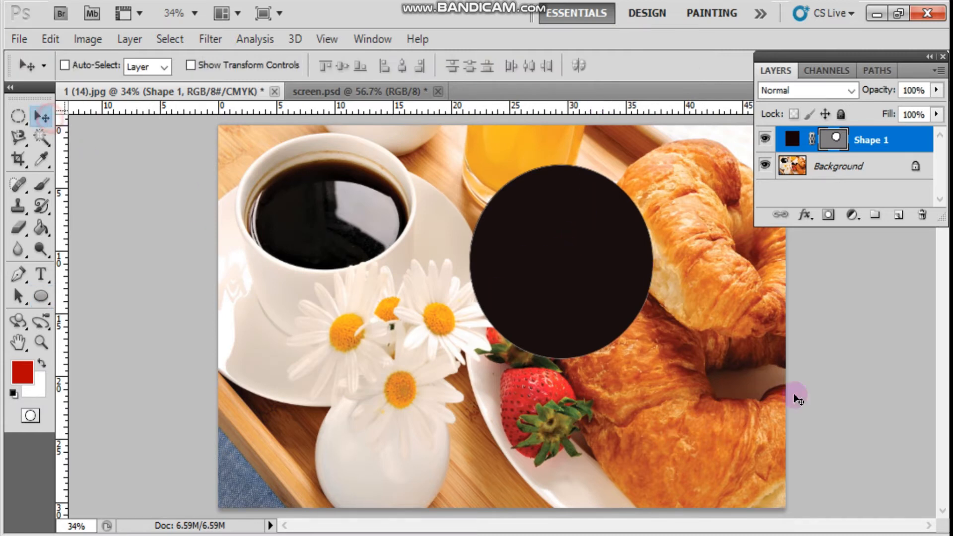
drag(631, 272, 430, 299)
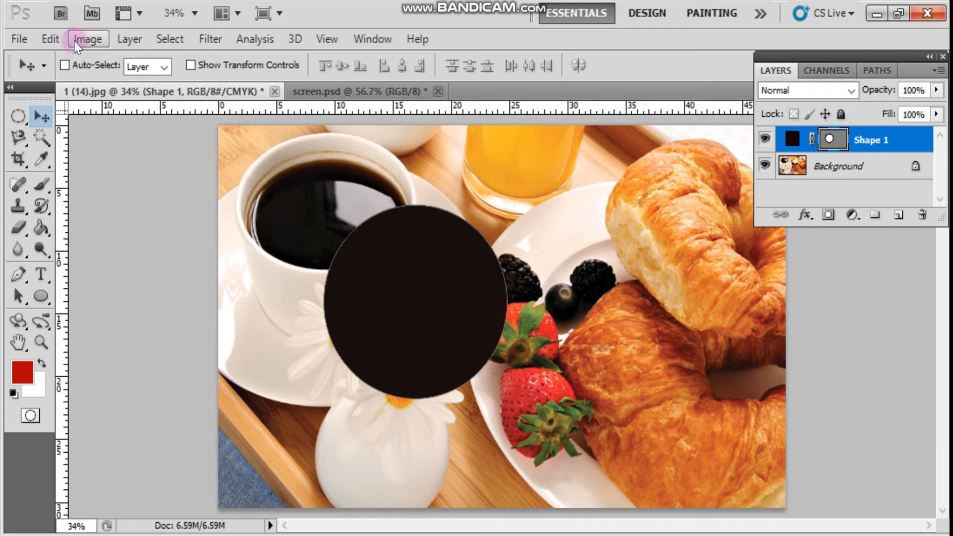
Merge the circle's shape layer down into the background and try to move the circle.
click(130, 37)
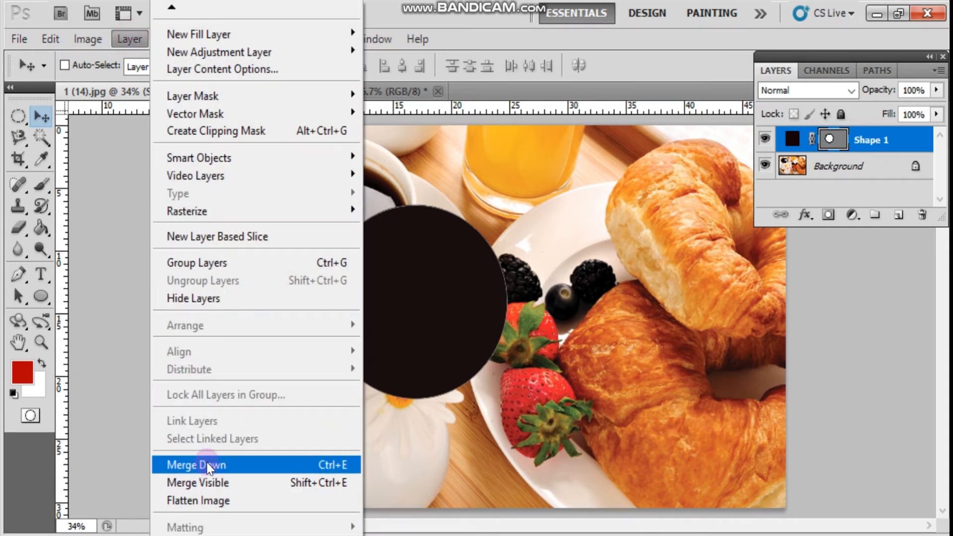
click(206, 463)
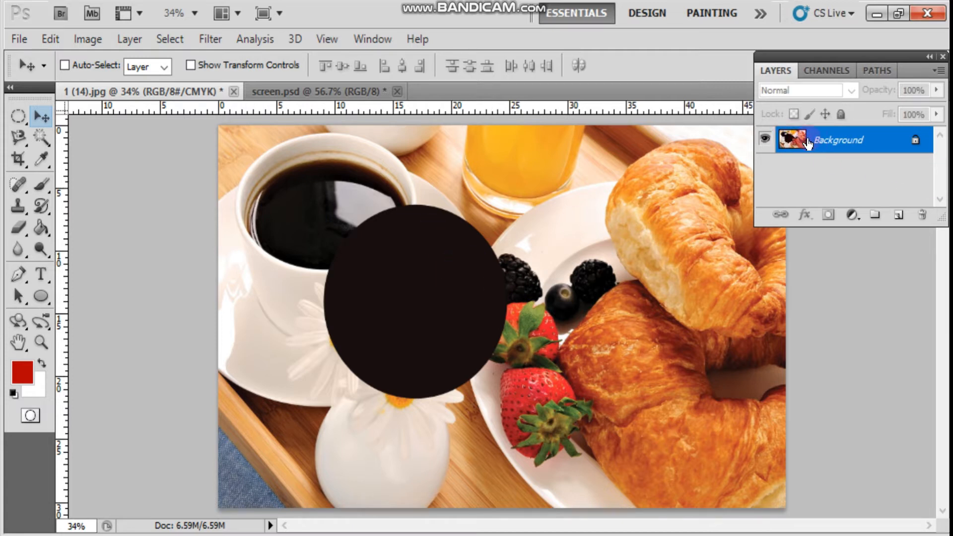
click(398, 282)
drag(399, 283, 512, 302)
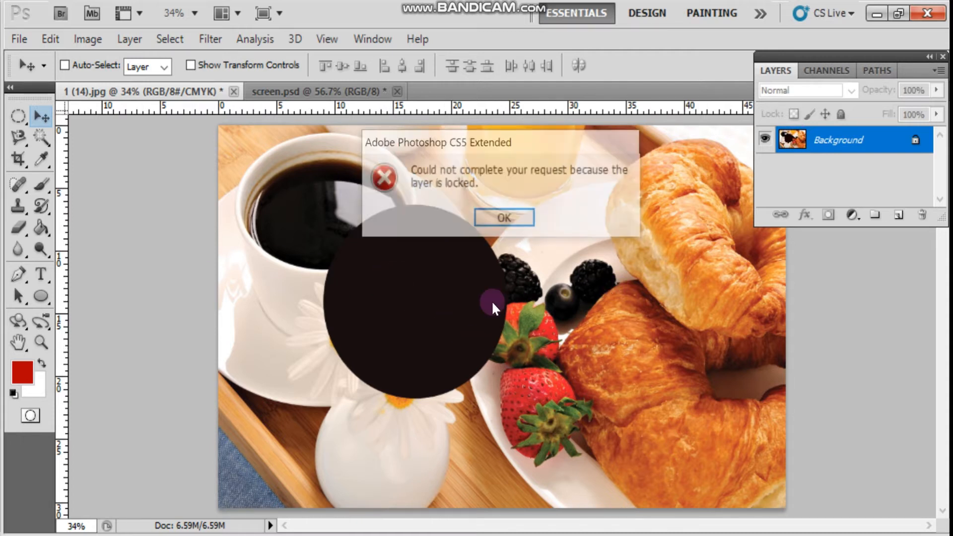
click(506, 219)
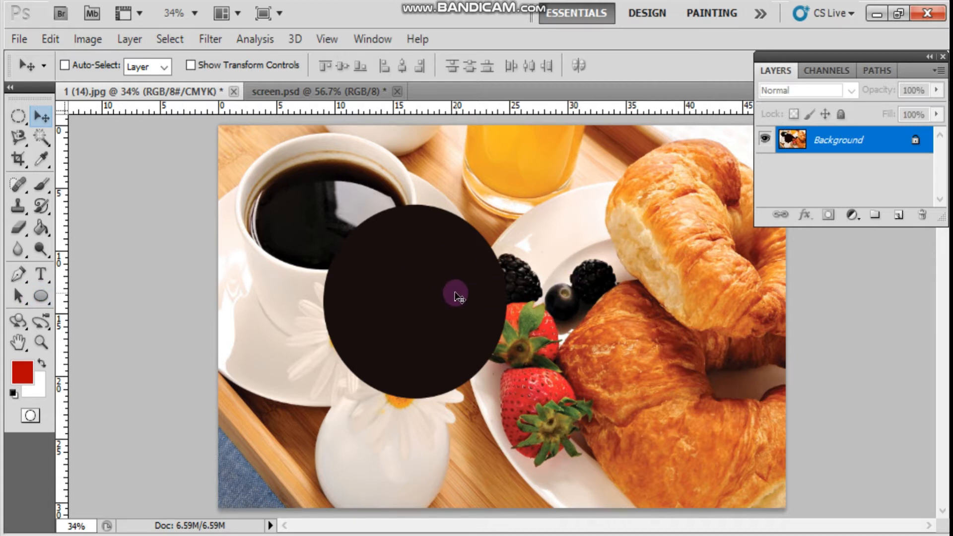
Undo the merge and return the circle's fill colour to red.
key(ctrl+z)
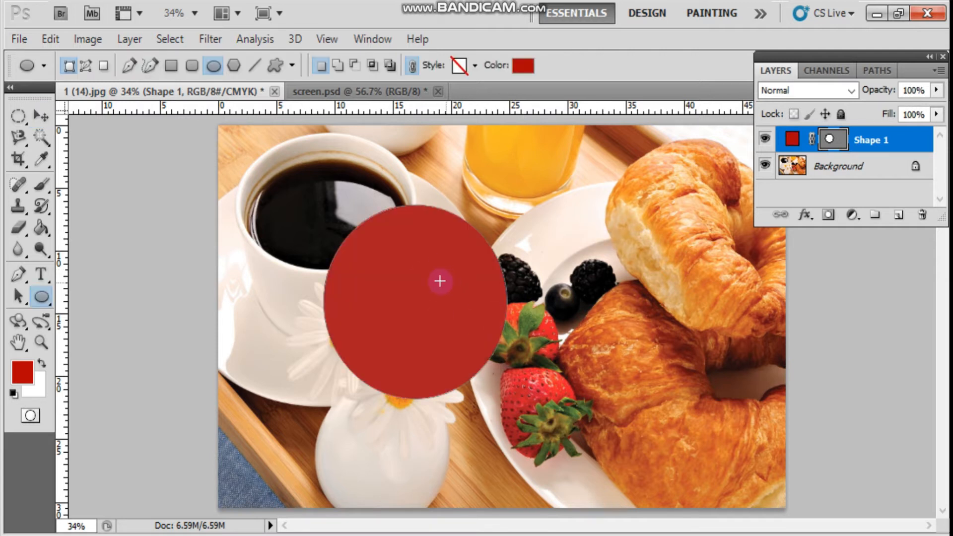
click(39, 114)
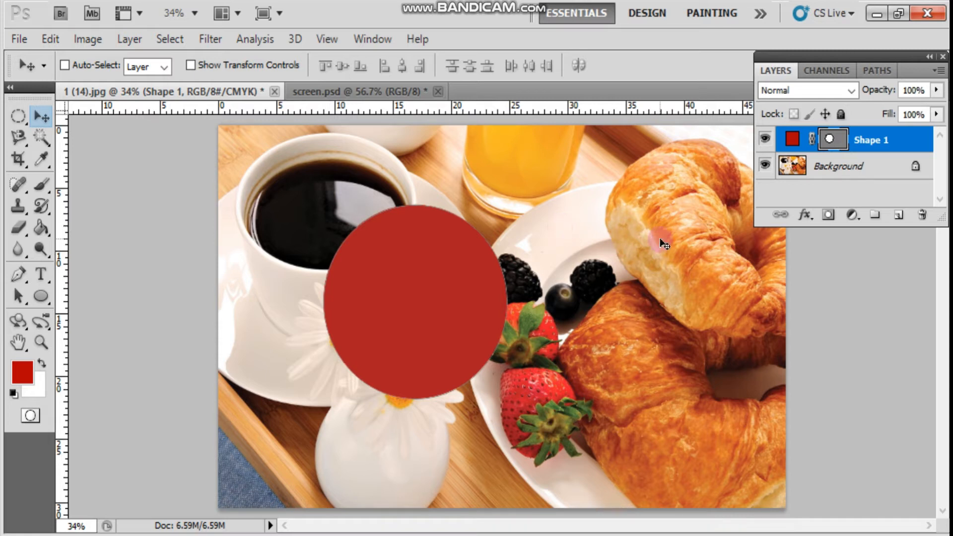
click(810, 217)
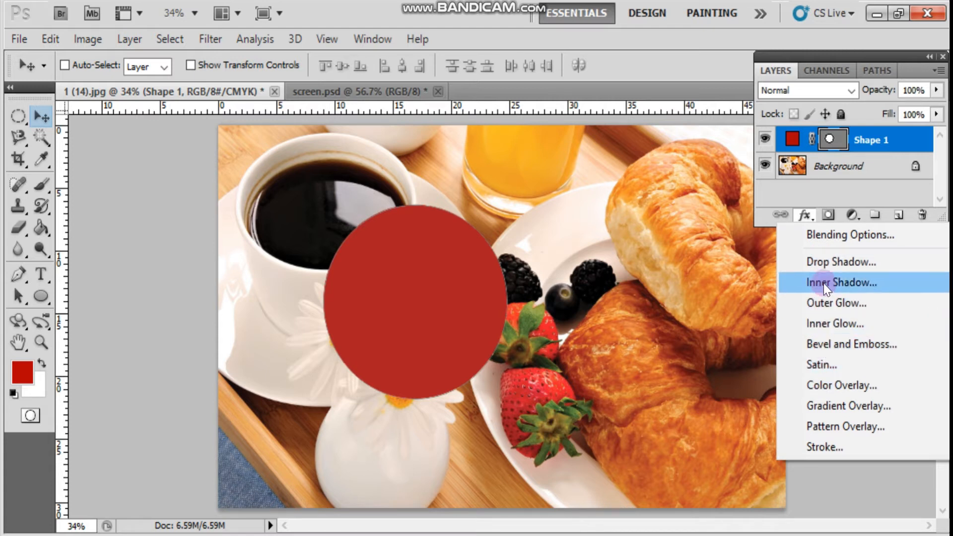
click(823, 262)
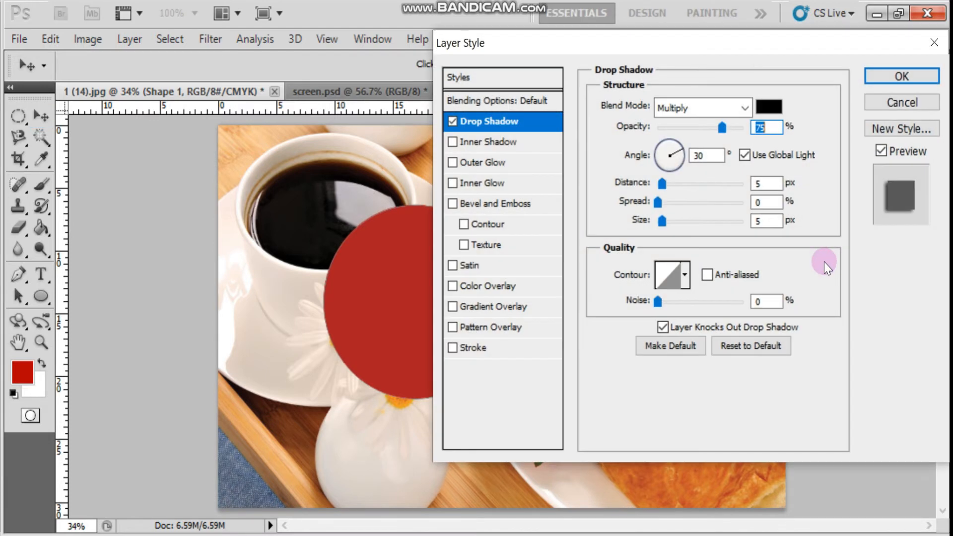
drag(571, 38, 655, 53)
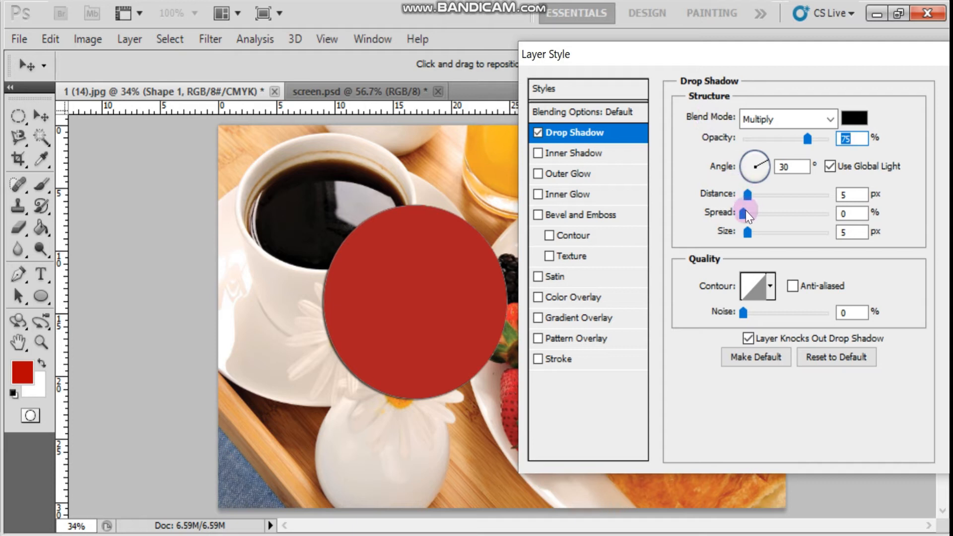
drag(744, 213, 768, 234)
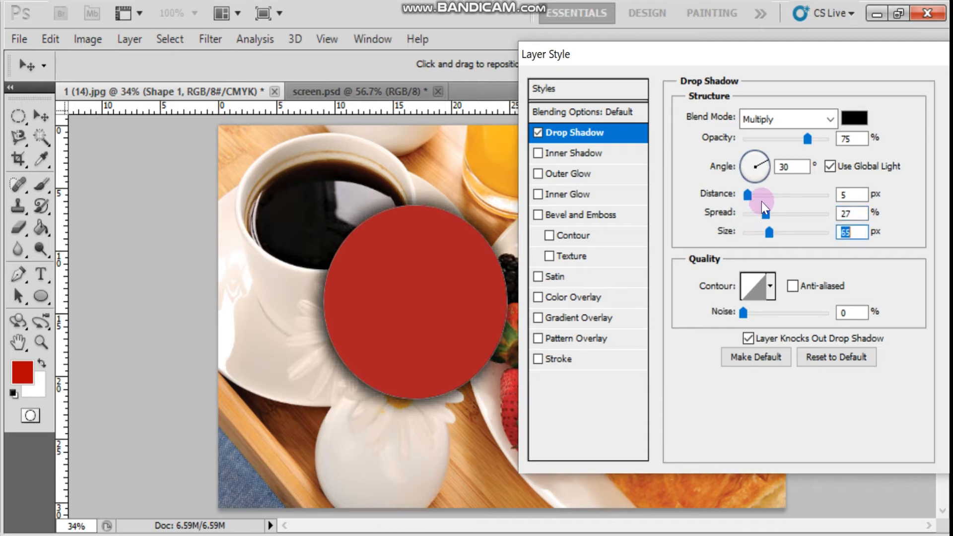
drag(761, 162, 754, 148)
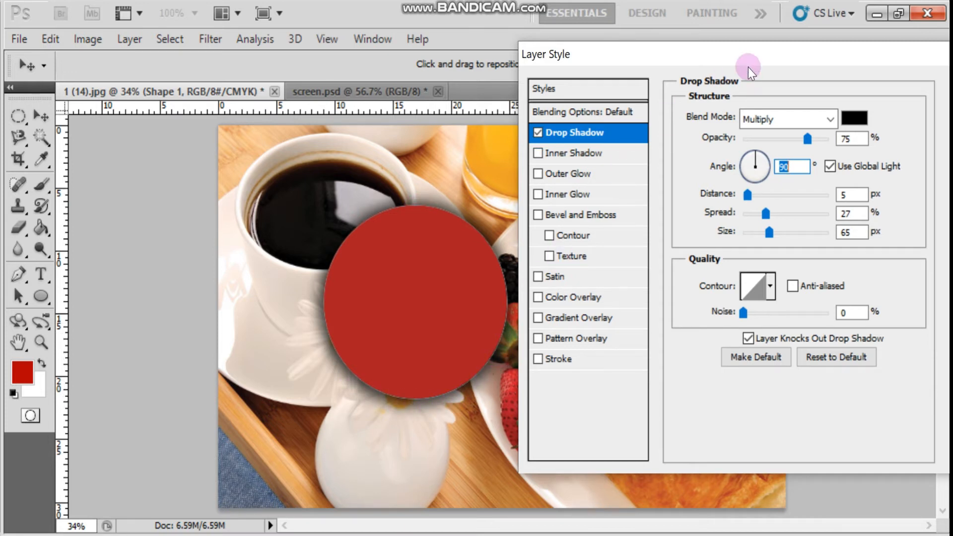
drag(759, 52, 608, 59)
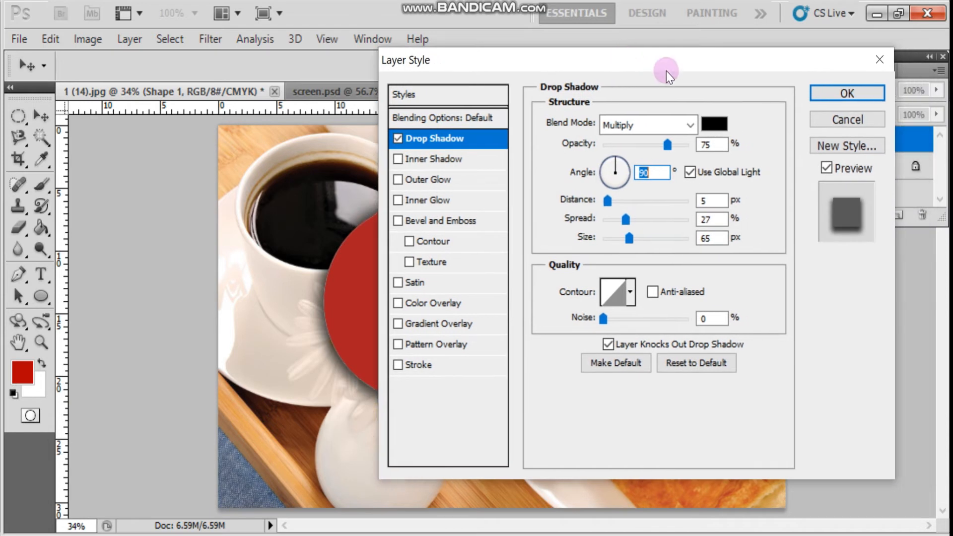
click(820, 120)
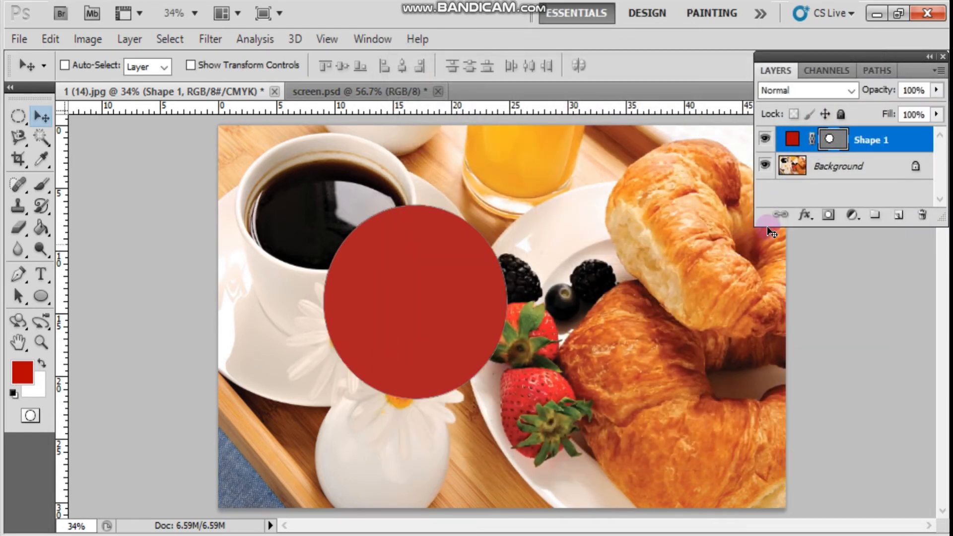
Enable the Drop Shadow effect in the circle layer's style settings, trying Inner Shadow and switching it off again.
double_click(912, 144)
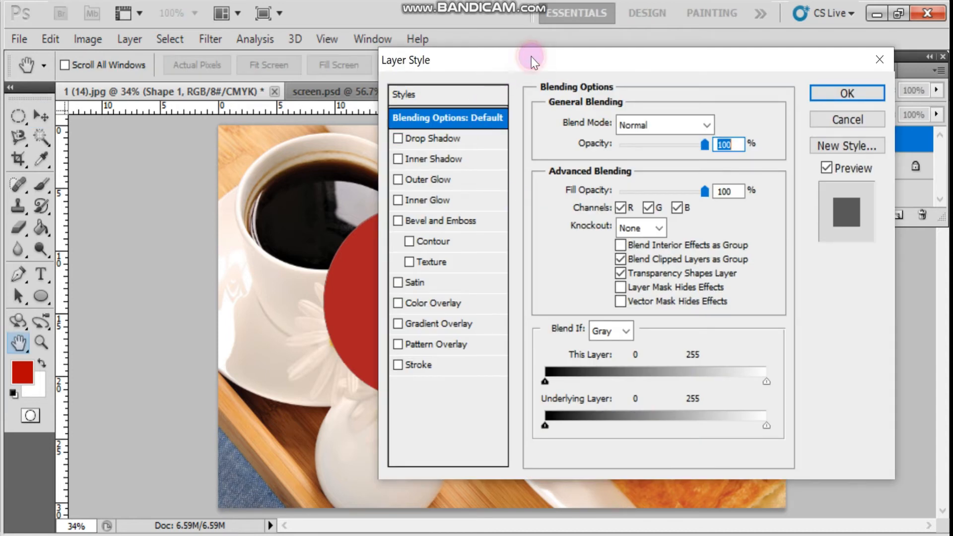
drag(532, 60, 547, 45)
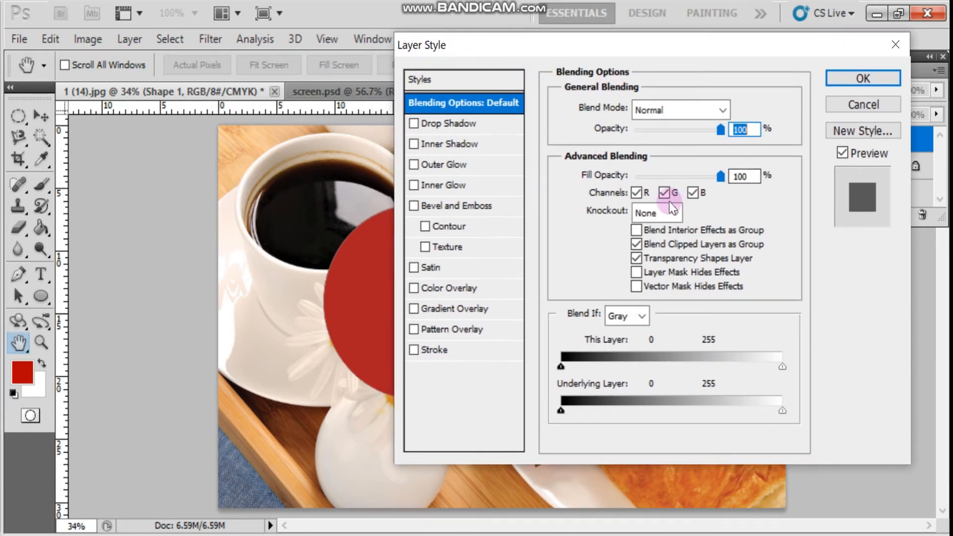
drag(506, 45, 540, 42)
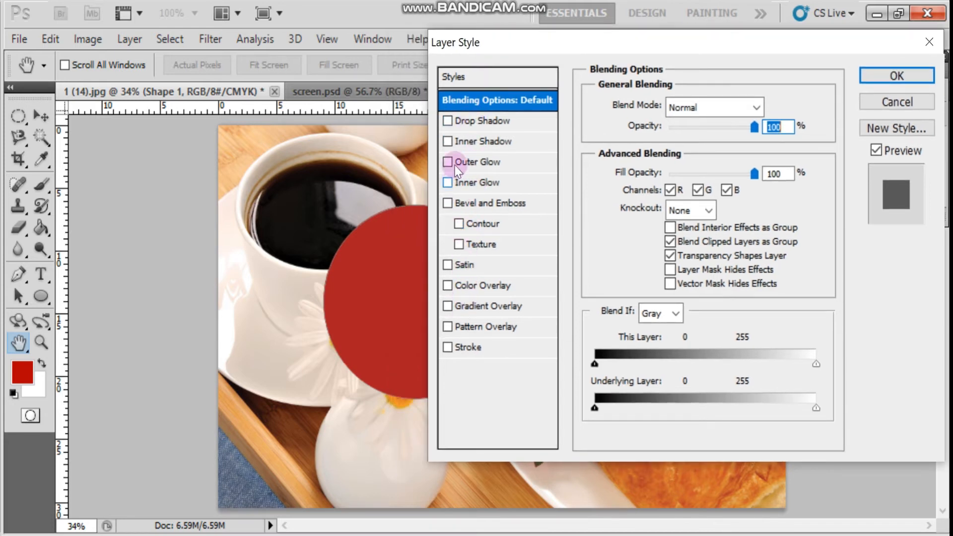
drag(489, 39, 517, 39)
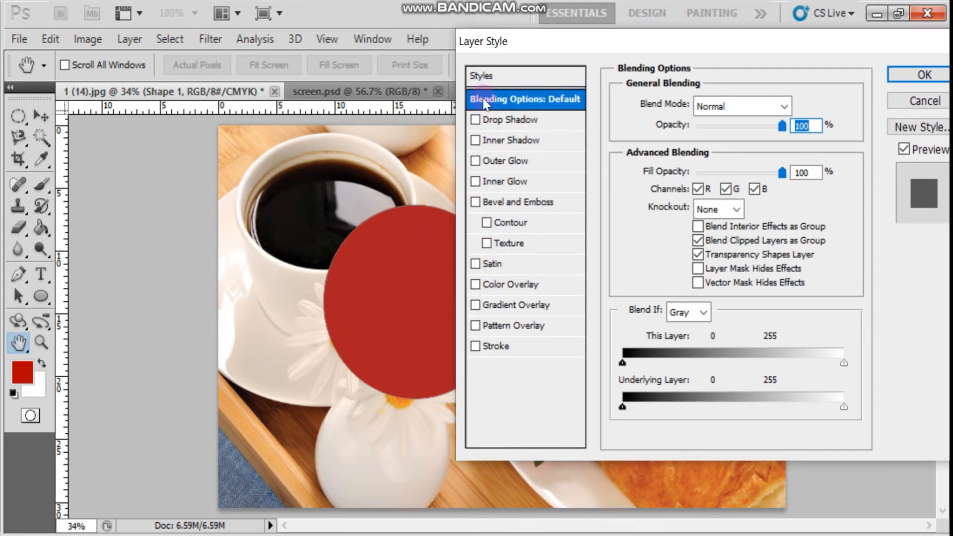
click(476, 120)
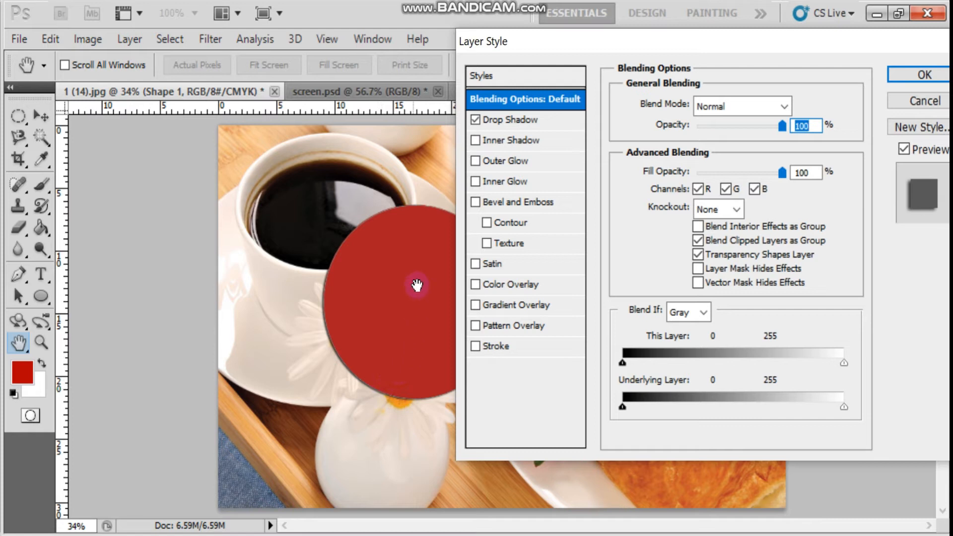
click(475, 141)
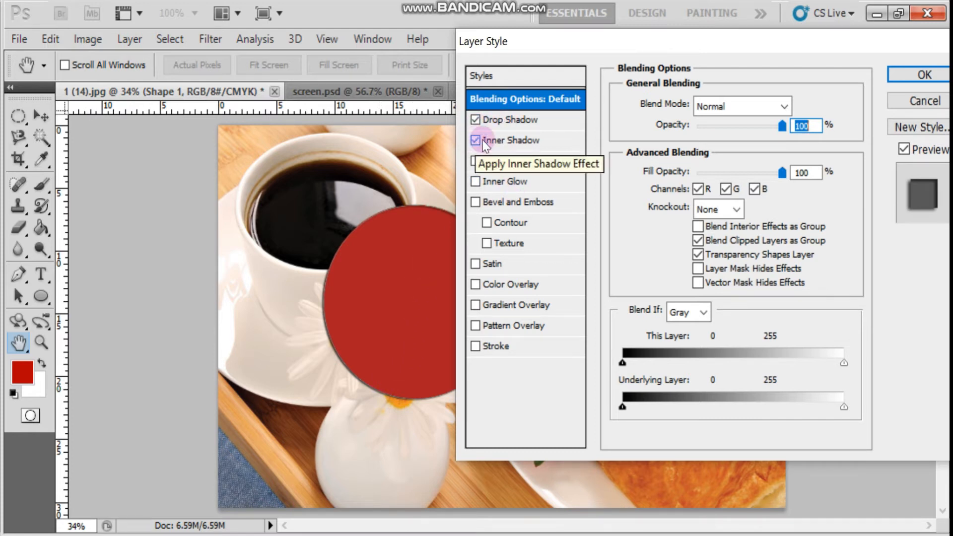
click(476, 141)
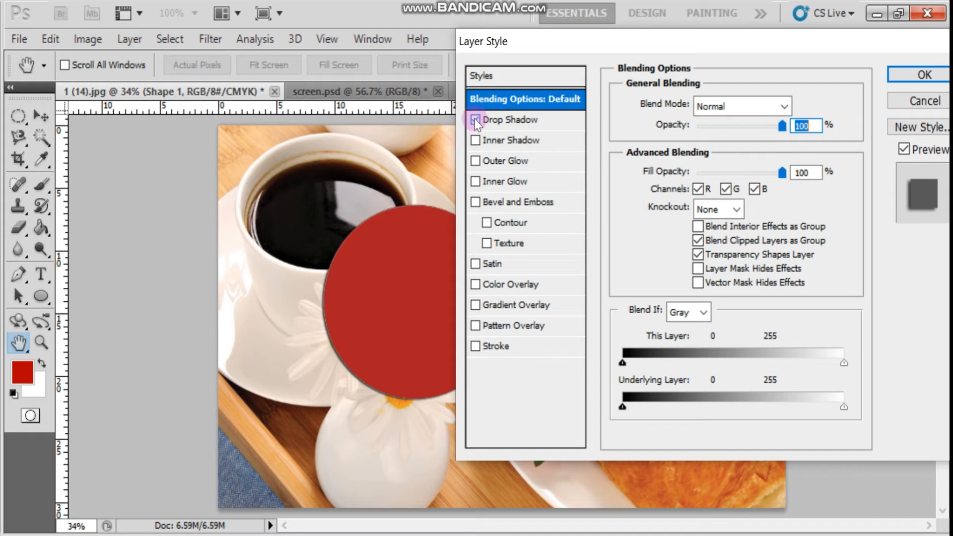
Set the circle's drop shadow to 40% spread, 100 px size and the Normal blend mode.
click(518, 121)
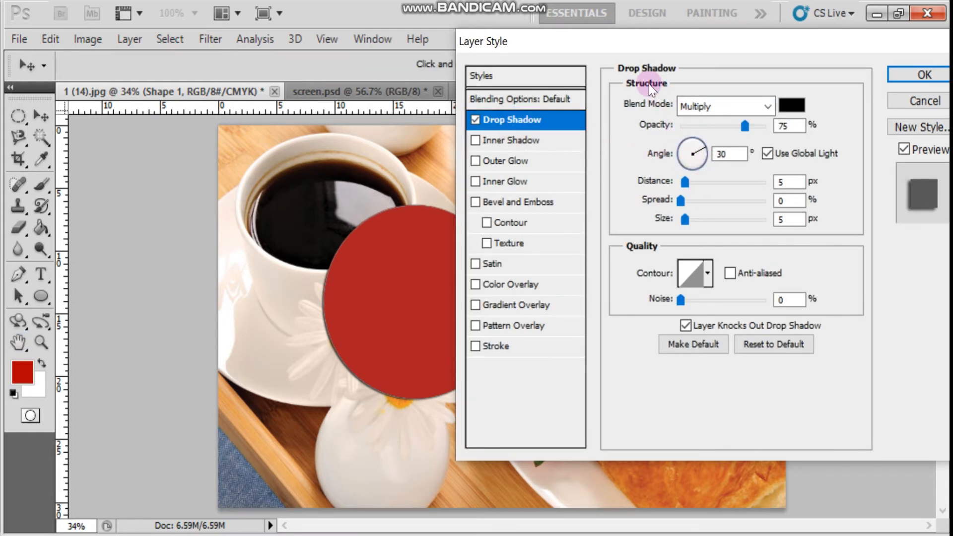
drag(584, 40, 652, 40)
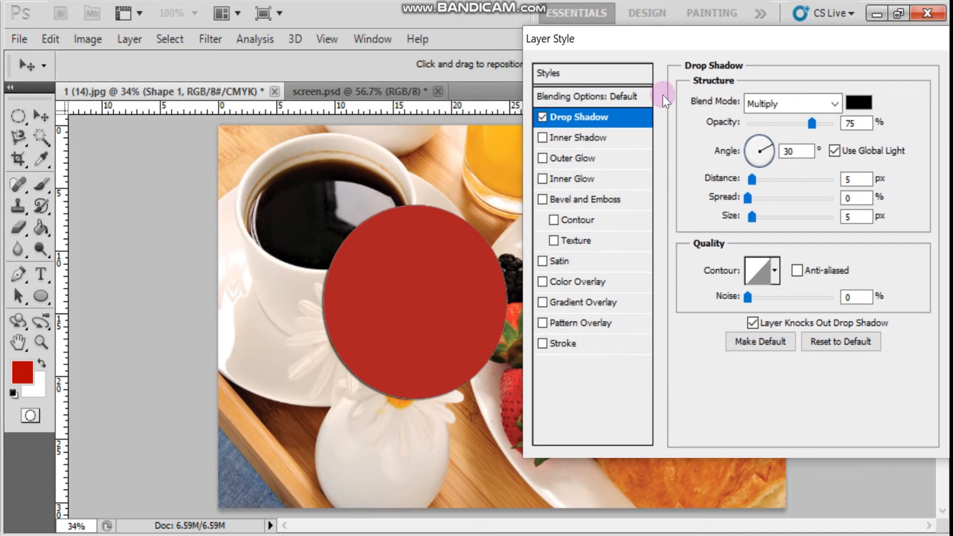
drag(754, 202, 783, 219)
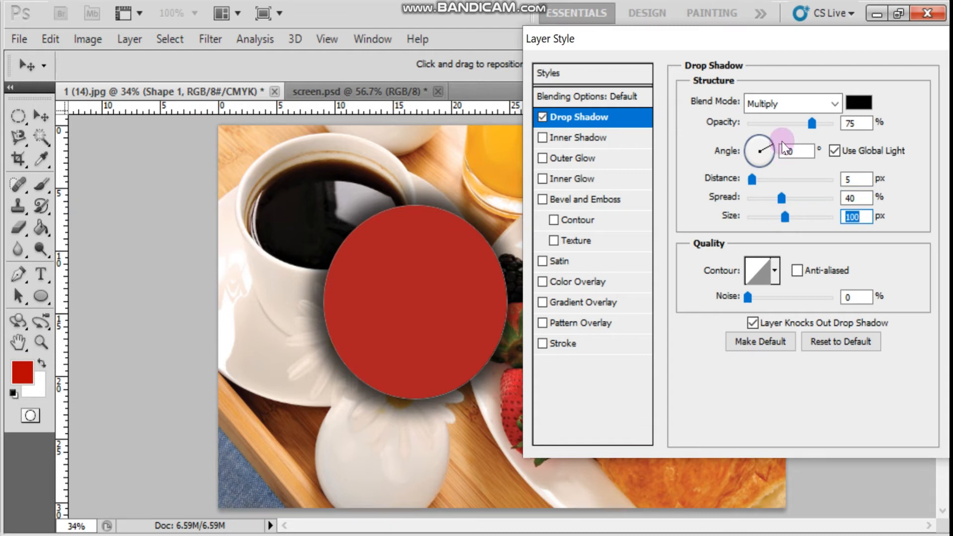
click(793, 103)
click(787, 10)
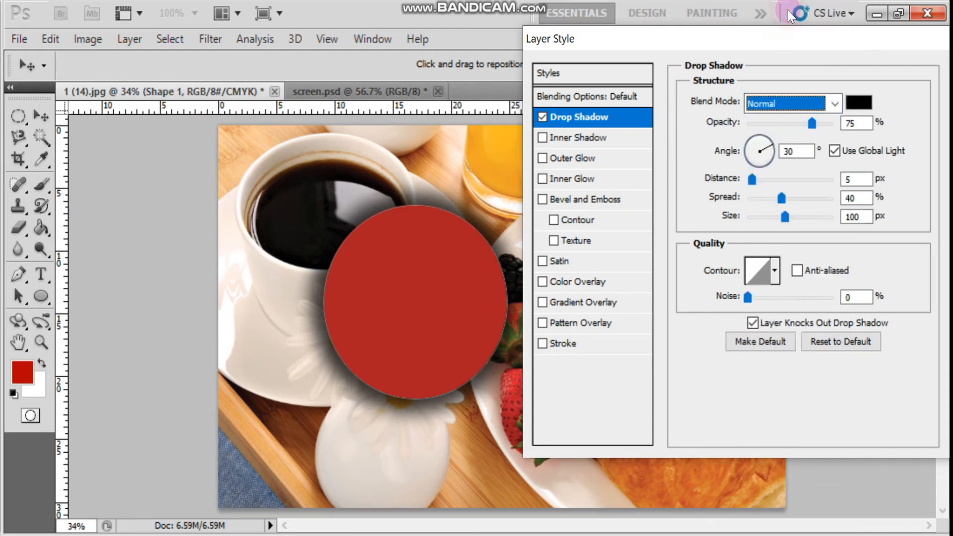
Confirm the circle's layer style and delete the circle's shape layer from the photo.
drag(840, 45, 746, 43)
click(870, 57)
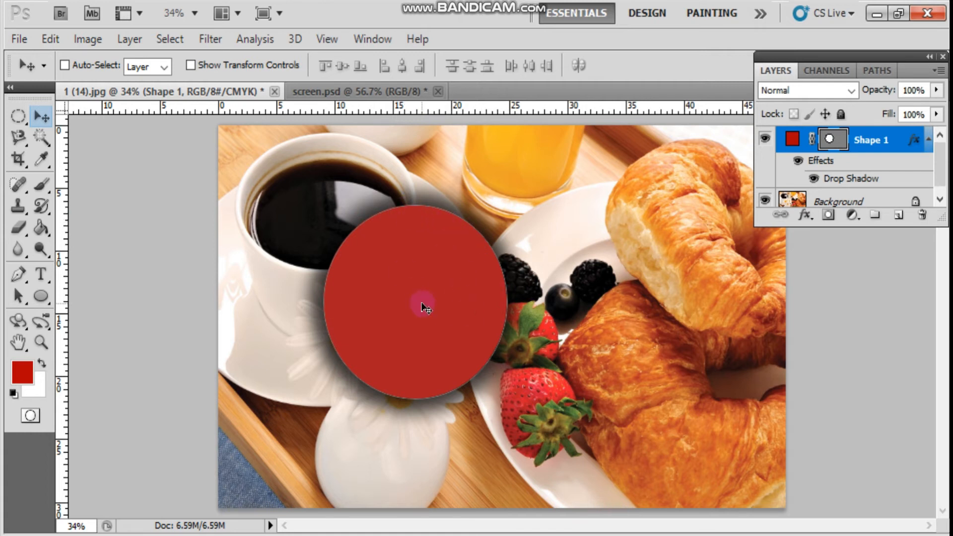
key(Delete)
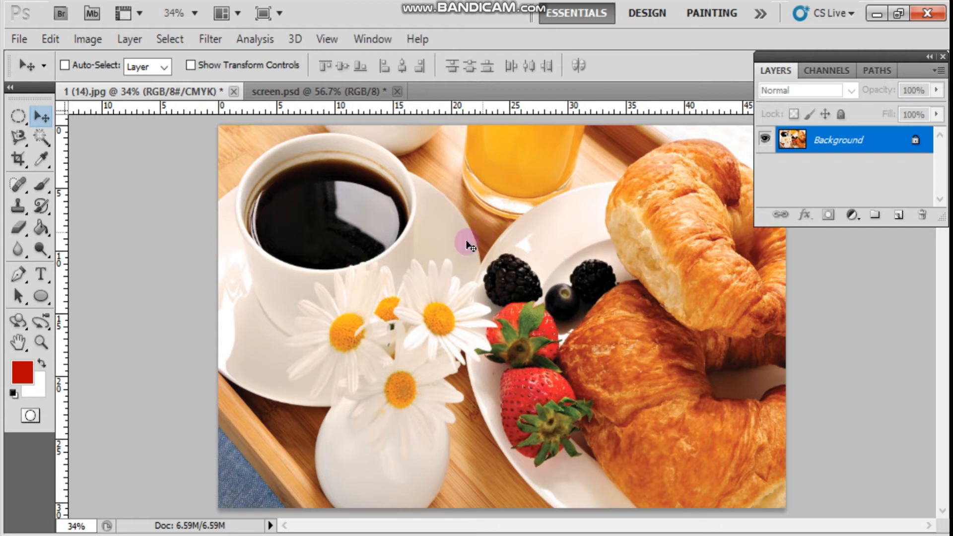
click(205, 40)
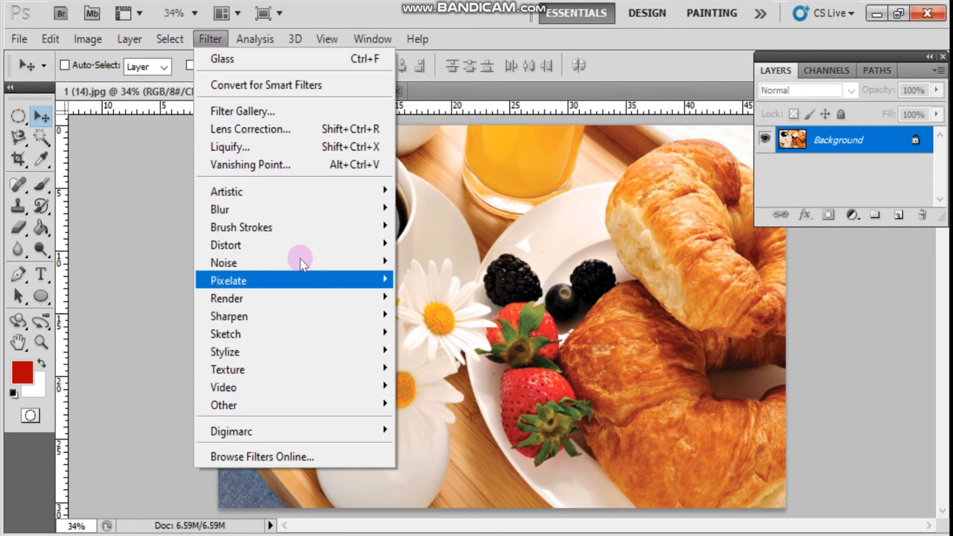
mouse_move(304, 230)
mouse_move(303, 248)
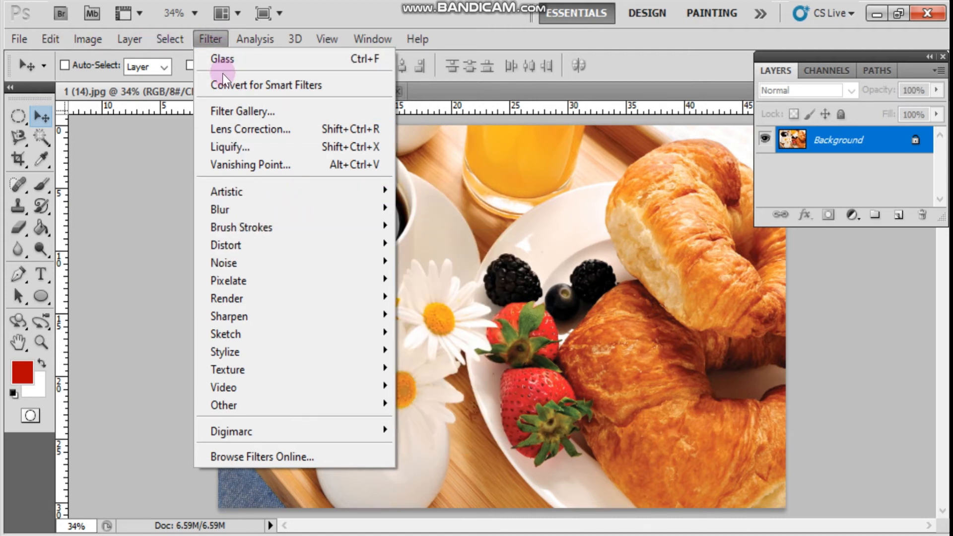
mouse_move(243, 198)
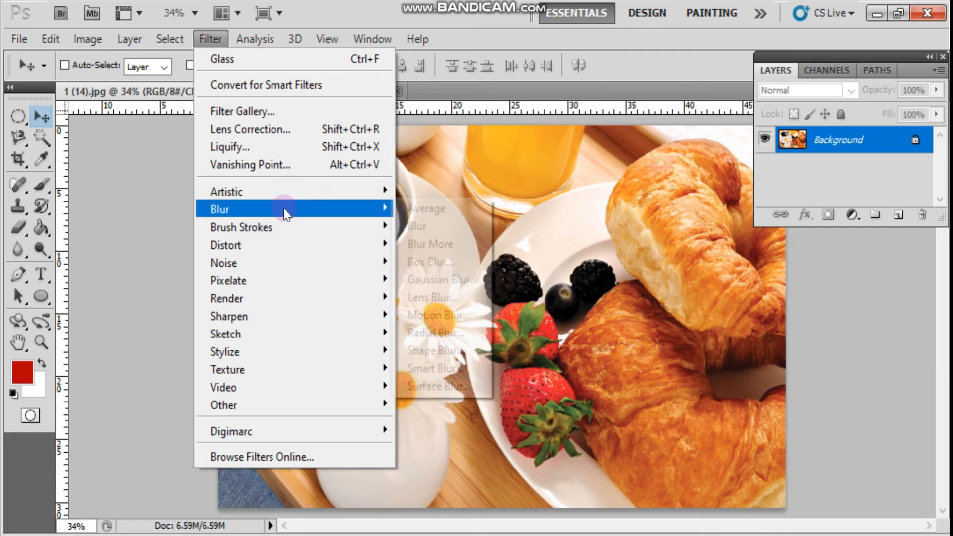
mouse_move(293, 272)
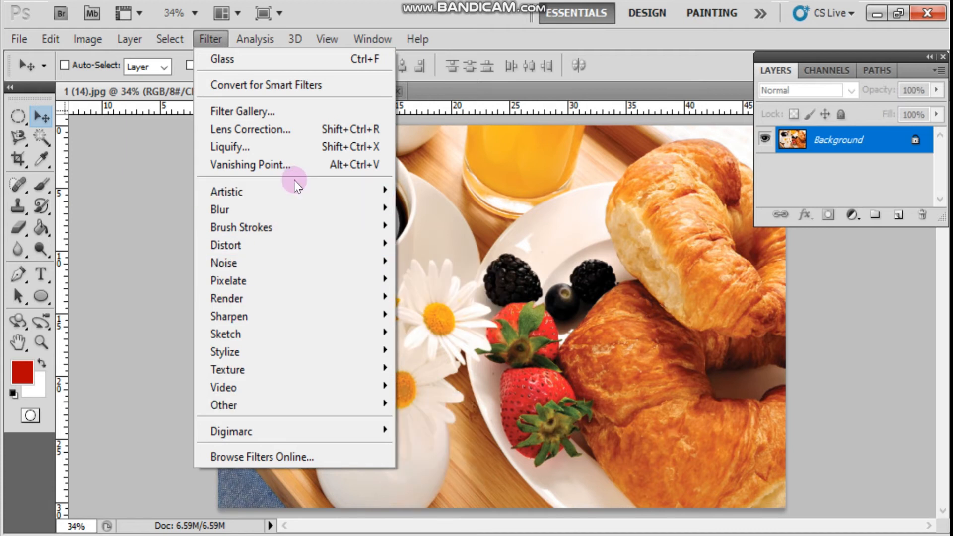
mouse_move(334, 191)
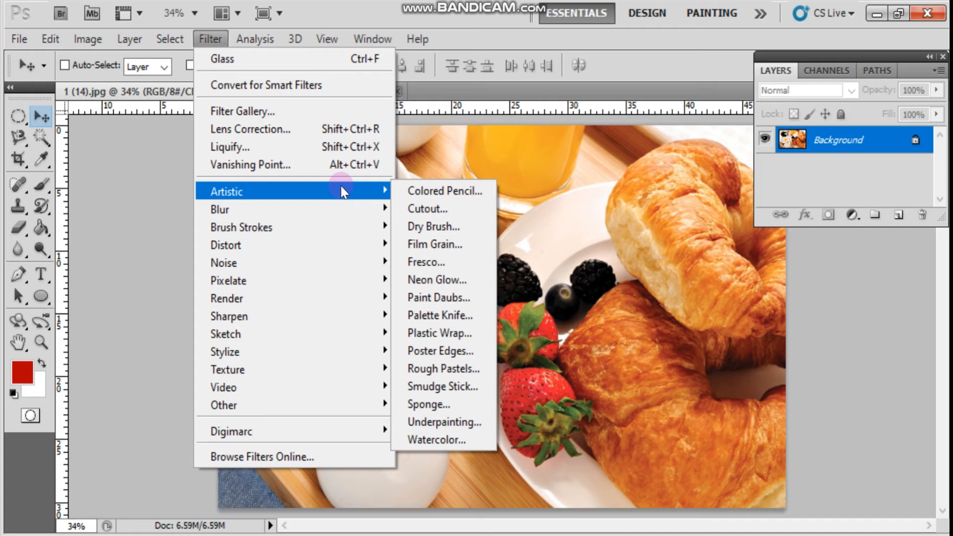
click(453, 301)
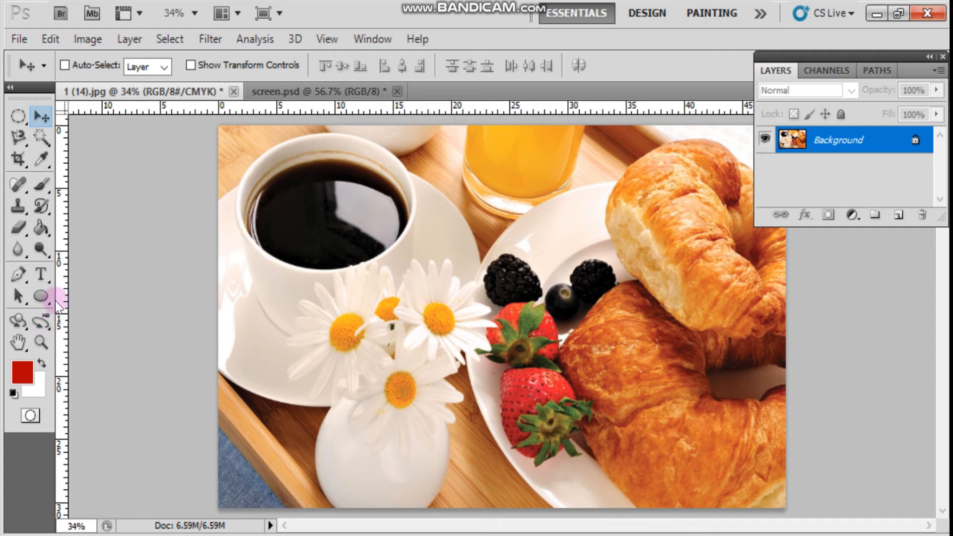
Draw an elliptical selection over the coffee surface inside the cup.
click(20, 117)
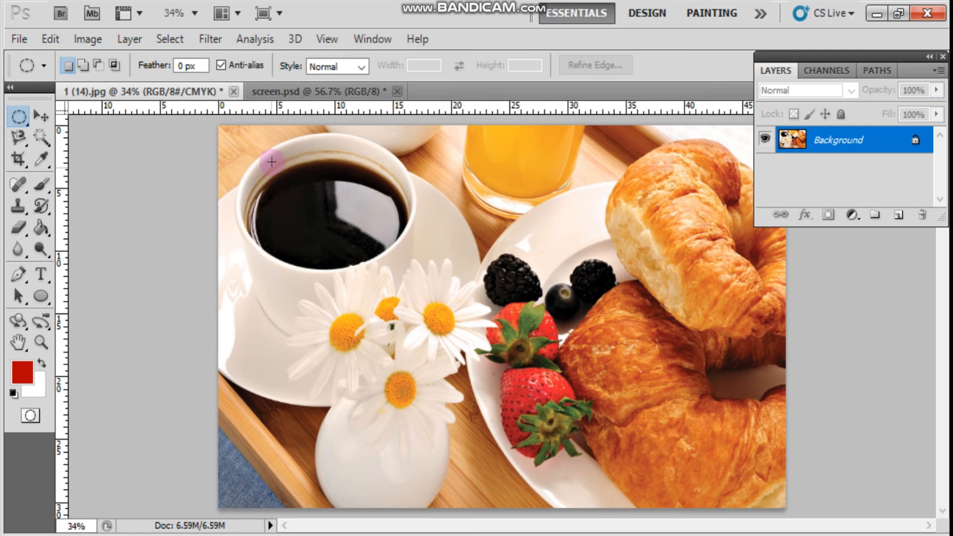
drag(268, 159, 405, 266)
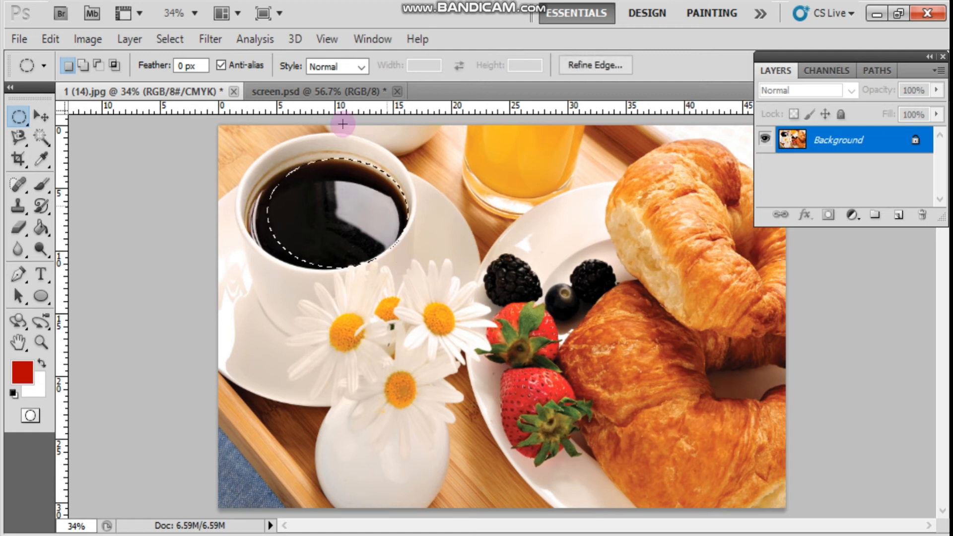
Apply the Glass distort filter to the selected coffee after previewing Diffuse Glow and Ocean Ripple.
click(204, 40)
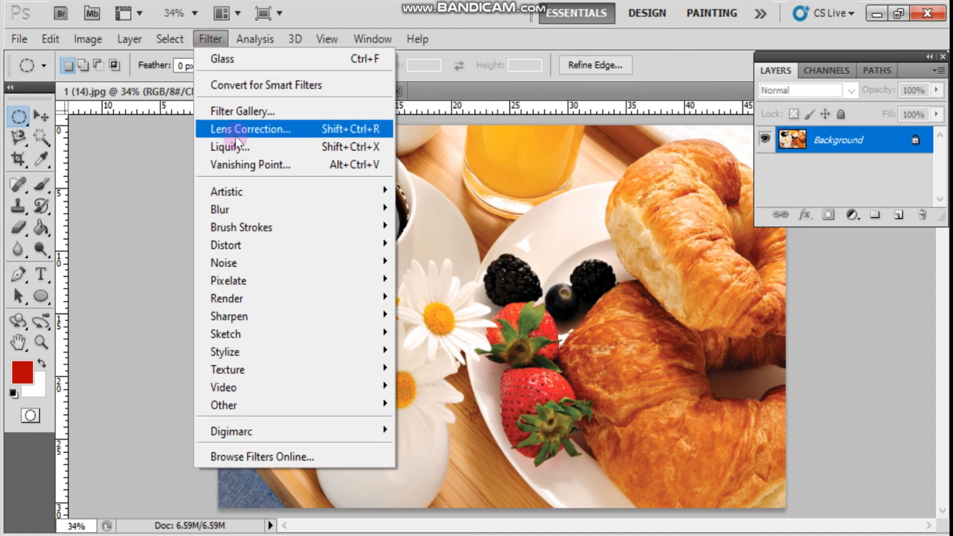
mouse_move(266, 245)
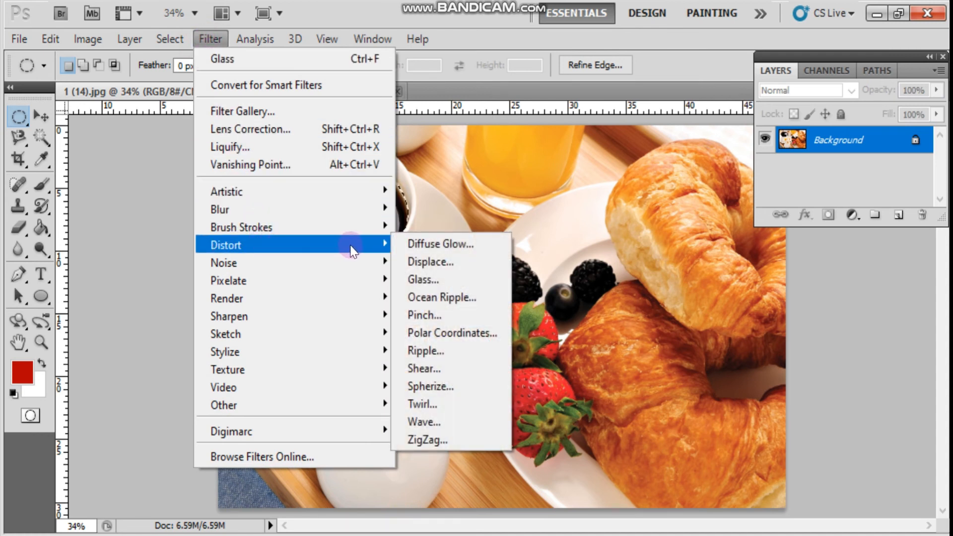
click(453, 278)
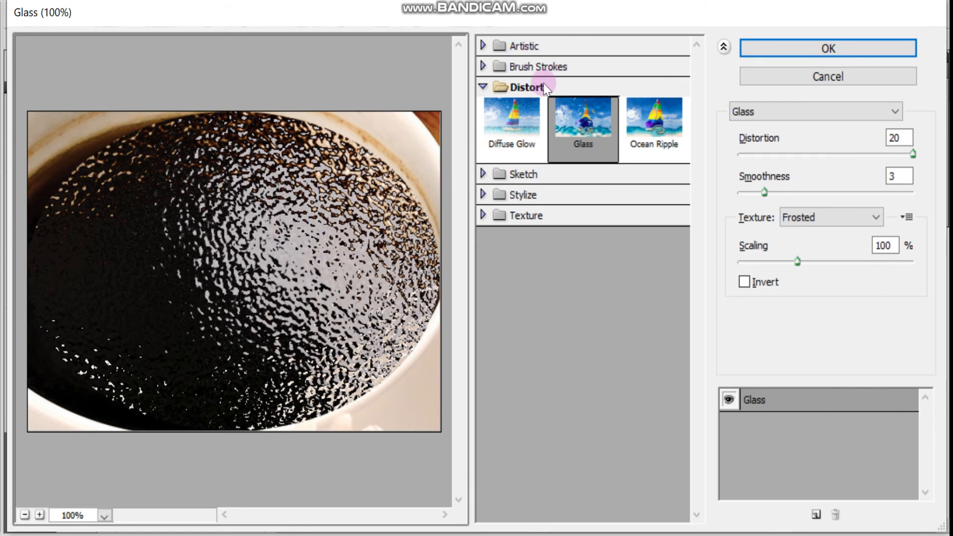
click(511, 120)
click(630, 127)
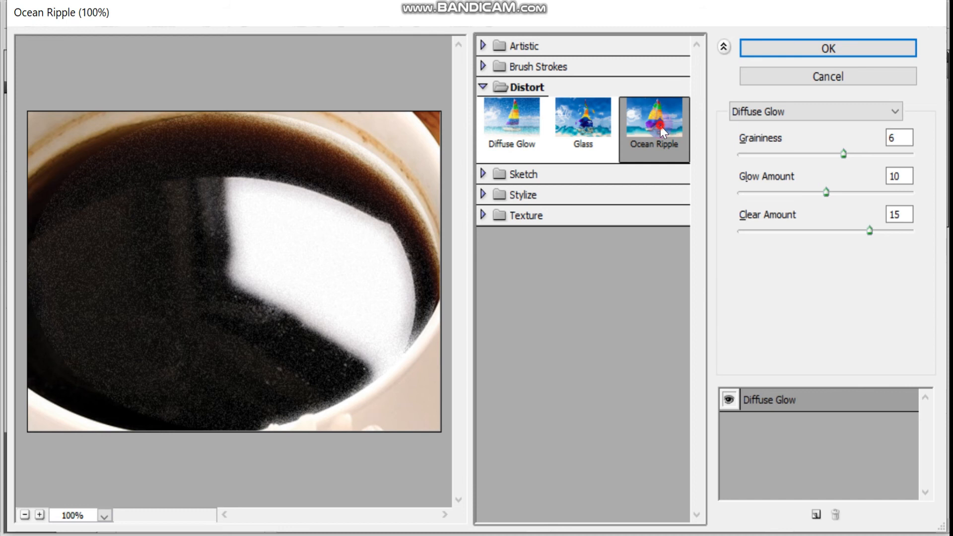
click(599, 126)
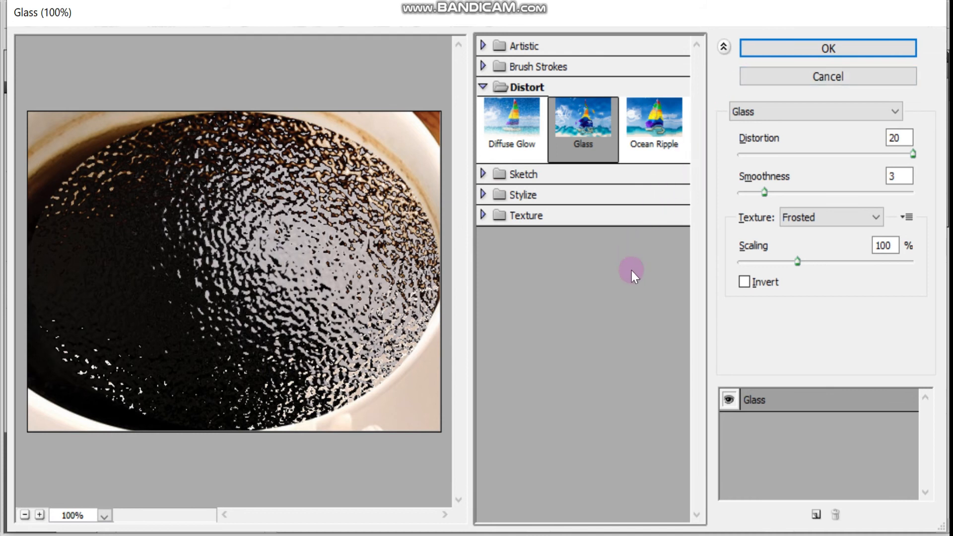
click(784, 52)
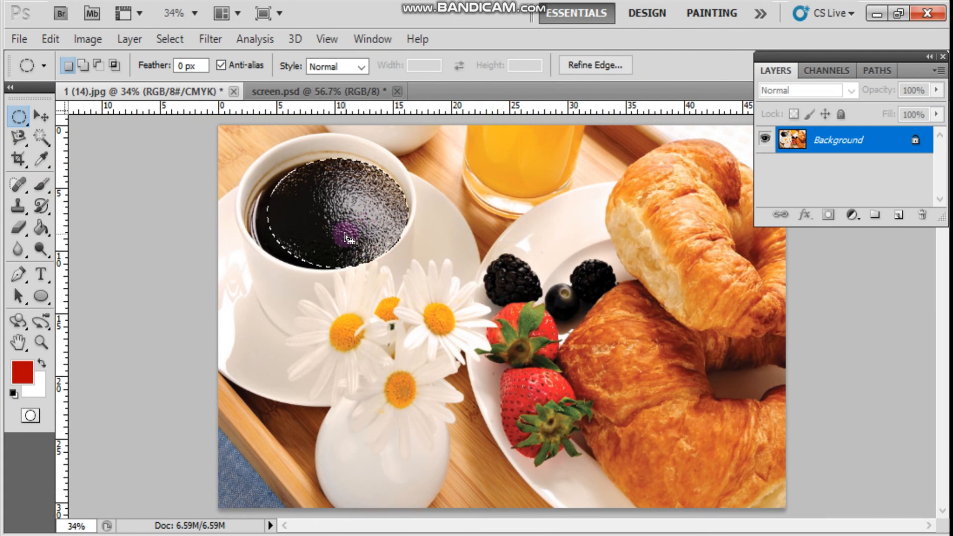
Deselect the coffee area, and undo both the deselection and the Glass filter.
click(416, 173)
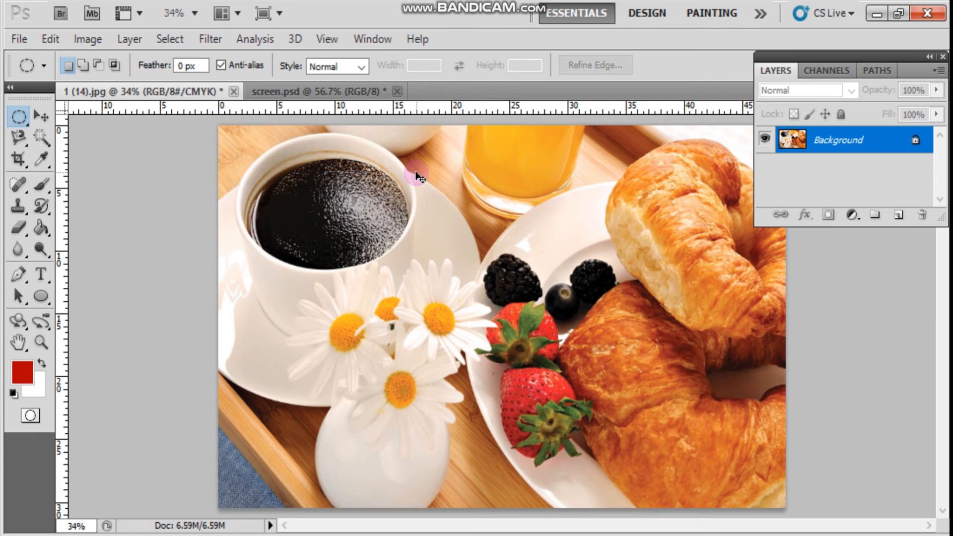
key(ctrl+z)
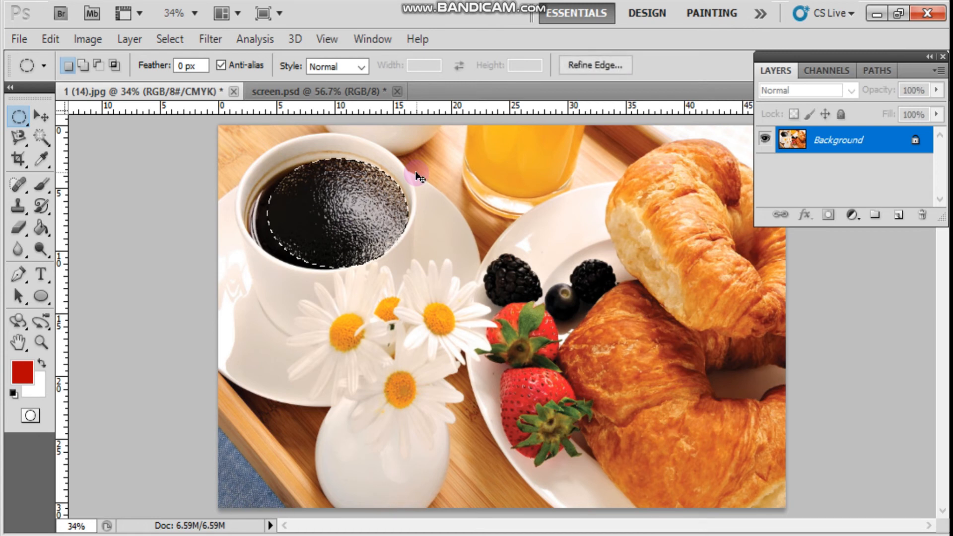
key(ctrl+alt+z)
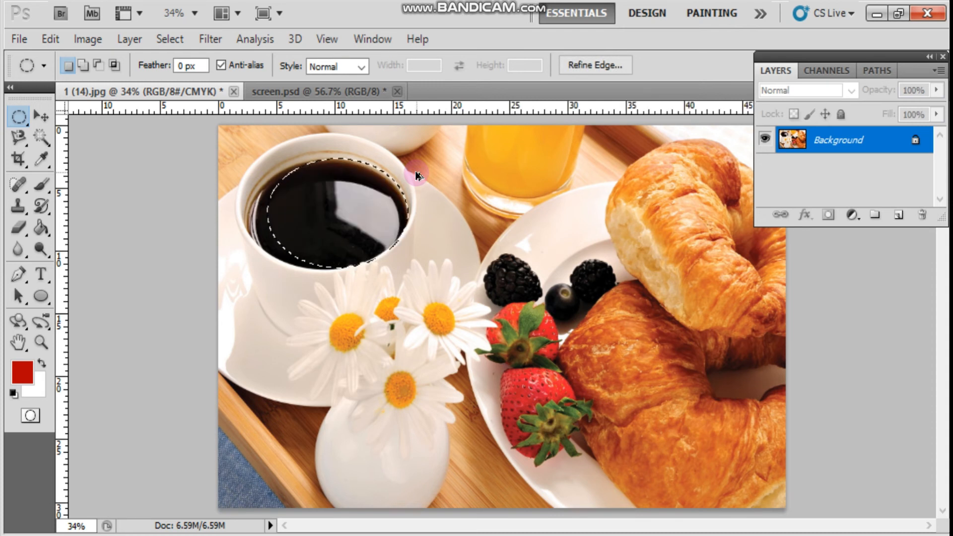
Preview the Grain, Mosaic Tiles, Stained Glass and Patchwork texture filters on the selected coffee.
click(170, 40)
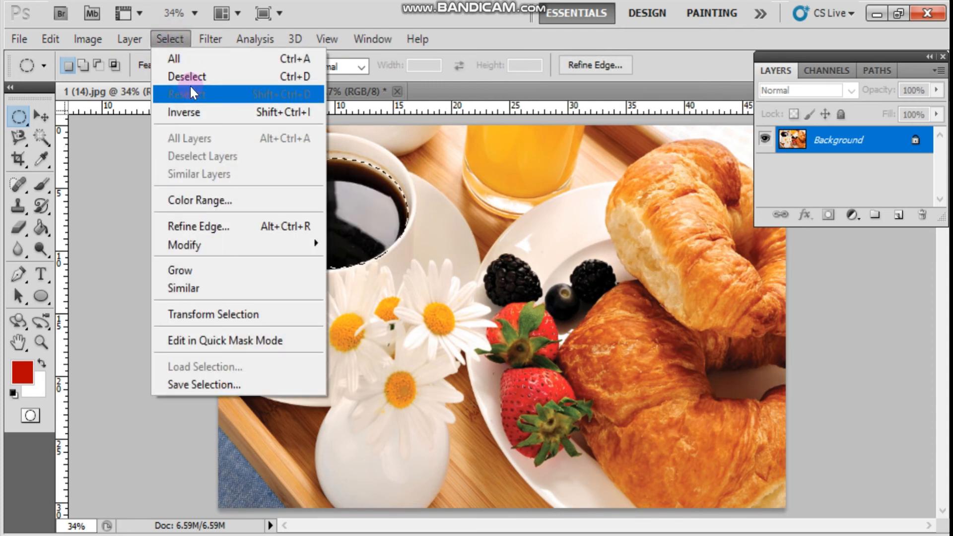
click(216, 39)
mouse_move(278, 368)
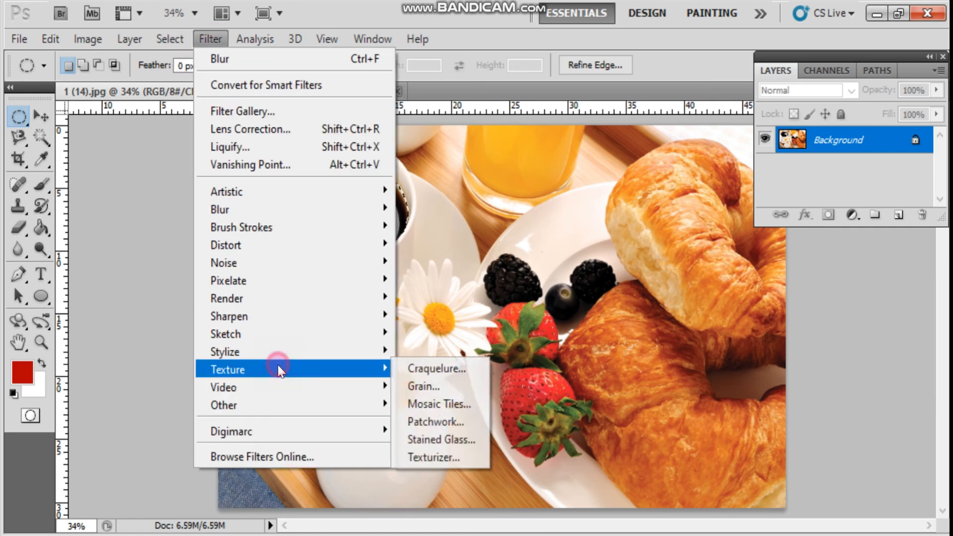
click(459, 392)
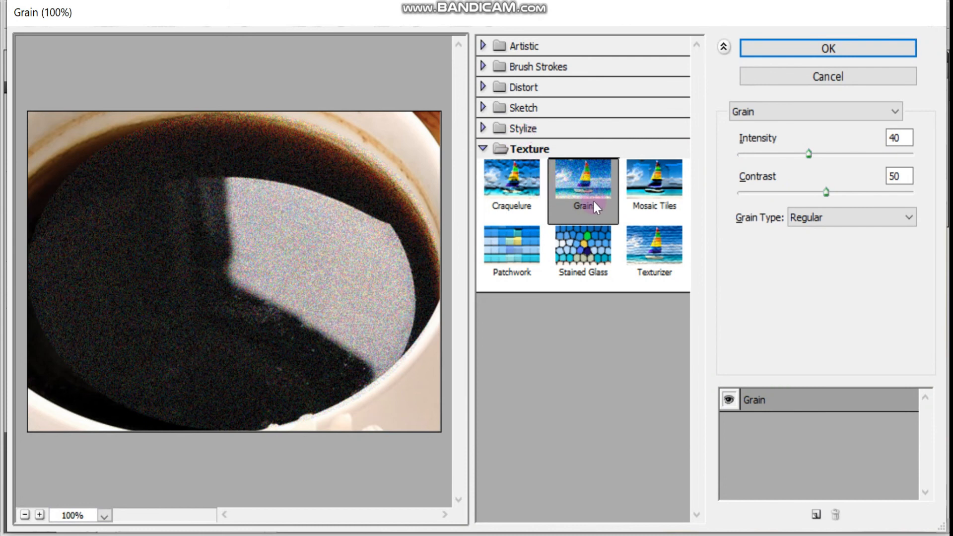
click(650, 193)
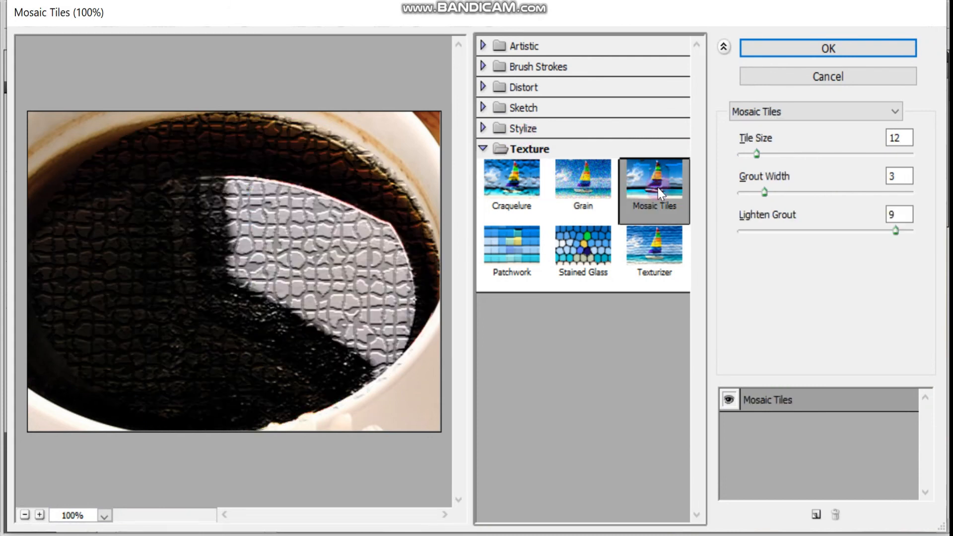
click(579, 243)
click(524, 242)
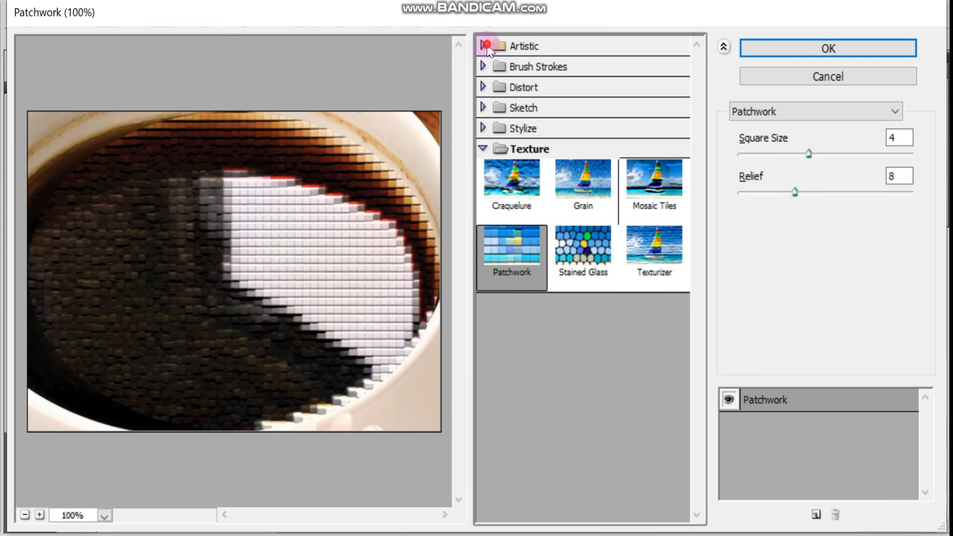
Preview artistic filters on the coffee: Colored Pencil, Cutout, Dry Brush, Neon Glow, Plastic Wrap, Palette Knife and Poster Edges.
click(486, 46)
click(513, 69)
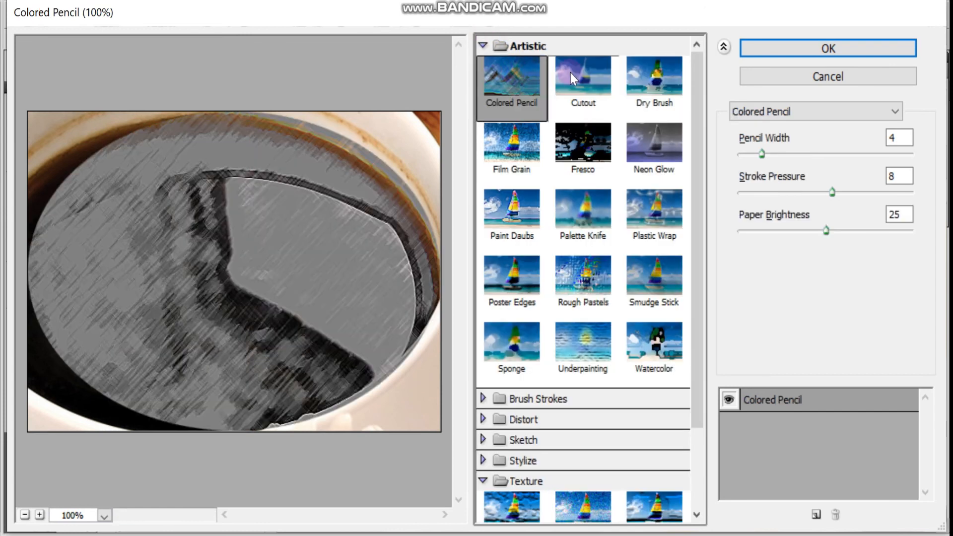
click(570, 73)
click(664, 80)
click(658, 139)
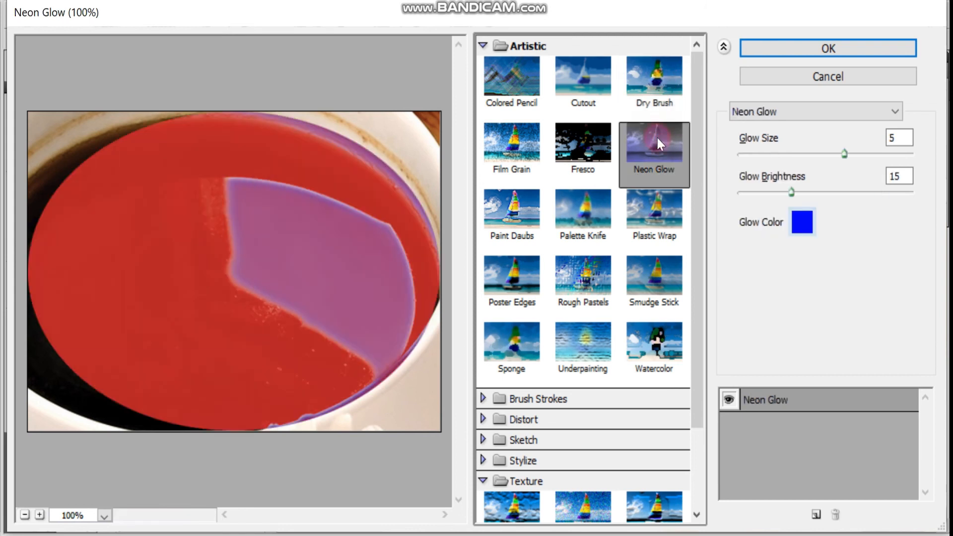
click(654, 207)
click(574, 229)
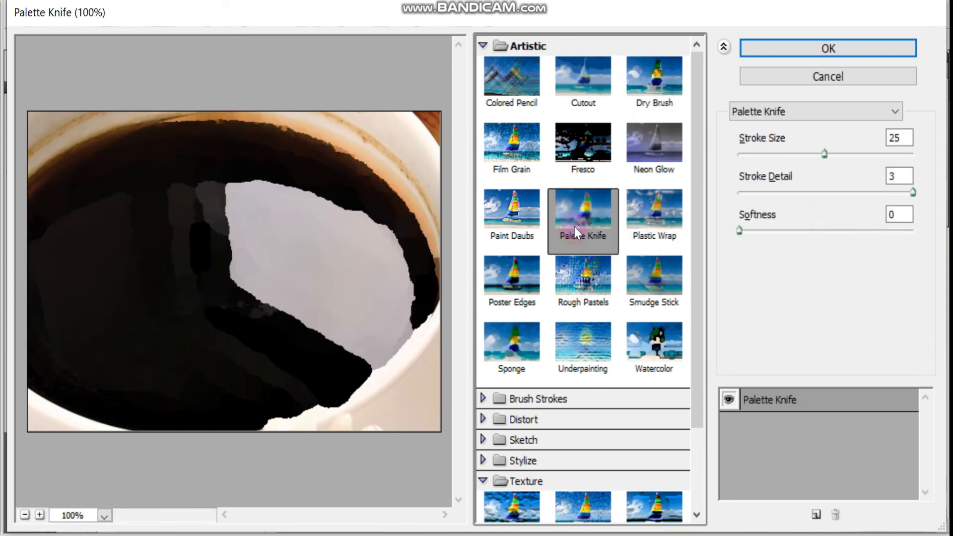
click(515, 281)
Preview the Paint Daubs filter with brush size 31 and sharpness 23.
click(500, 208)
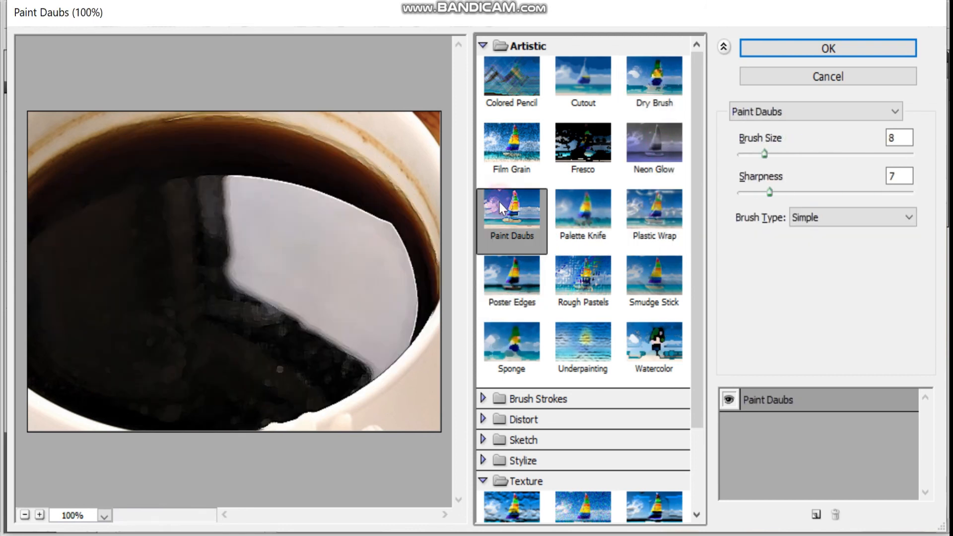
mouse_move(764, 150)
mouse_down()
mouse_move(844, 156)
mouse_move(835, 156)
mouse_up()
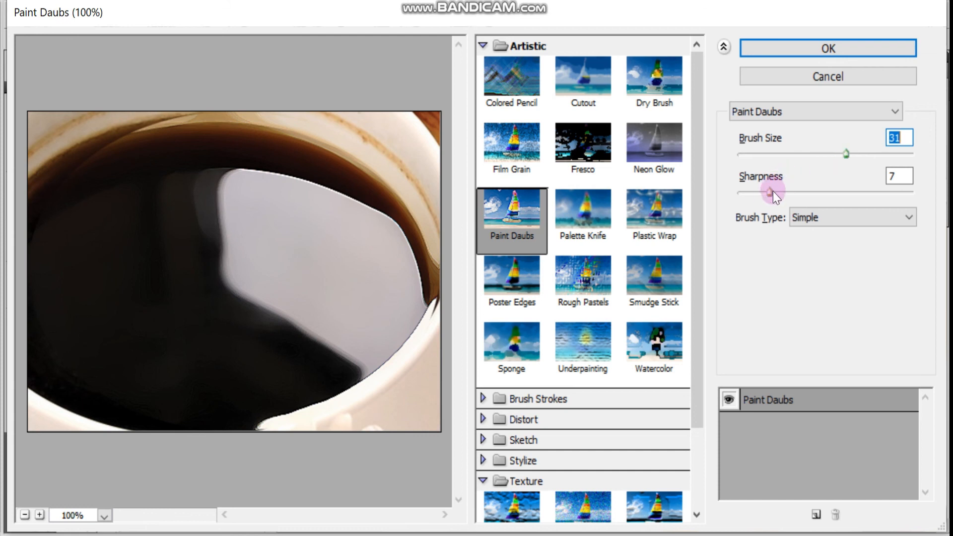
drag(779, 194, 837, 195)
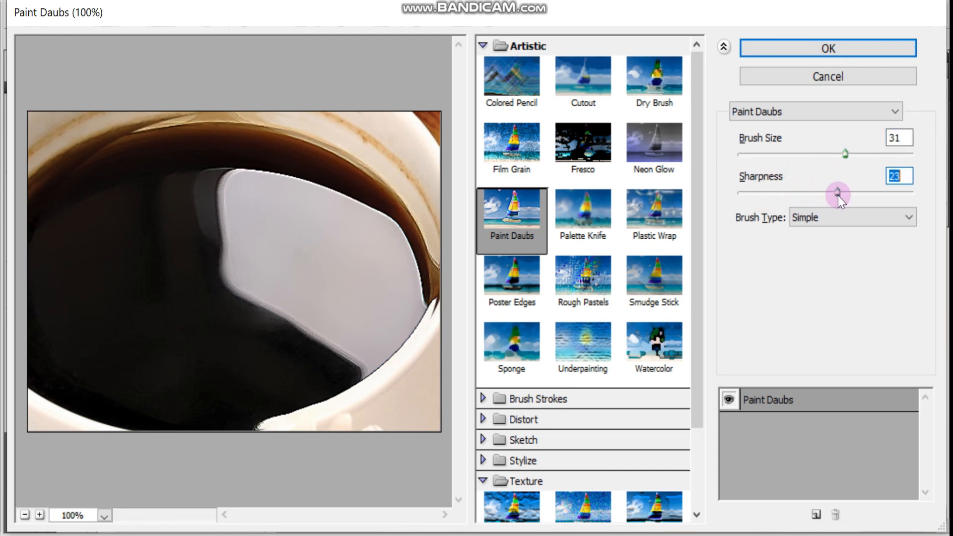
Choose the Underpainting filter after trying Neon Glow, increase its brush size and apply it to the coffee.
click(637, 171)
click(592, 337)
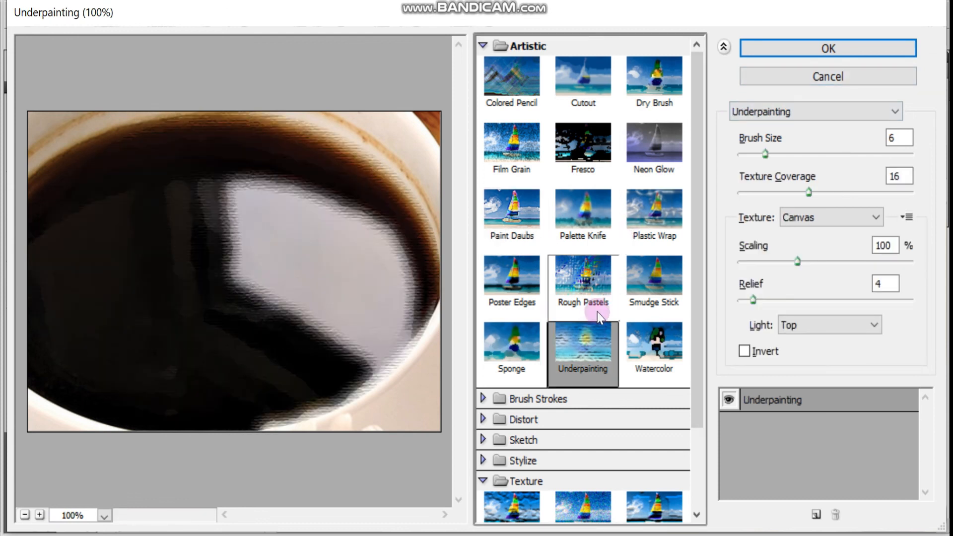
drag(765, 154, 790, 154)
click(804, 48)
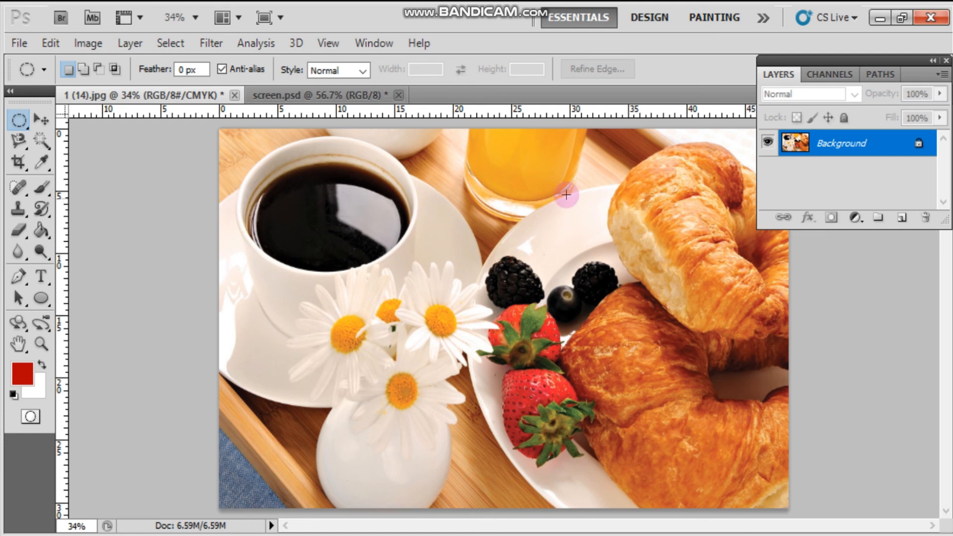
Apply the Glass distort filter to the whole photo after comparing it with Diffuse Glow and Ocean Ripple.
click(209, 43)
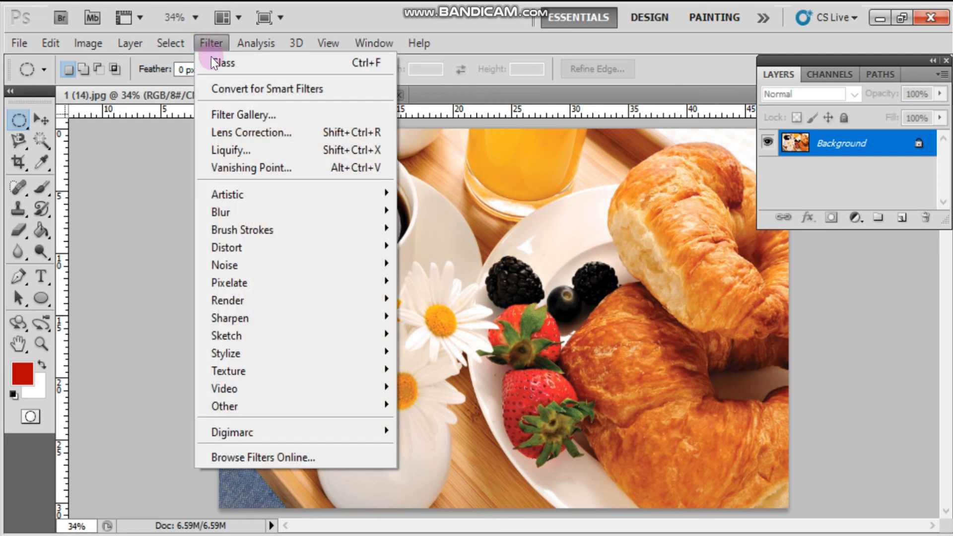
mouse_move(268, 246)
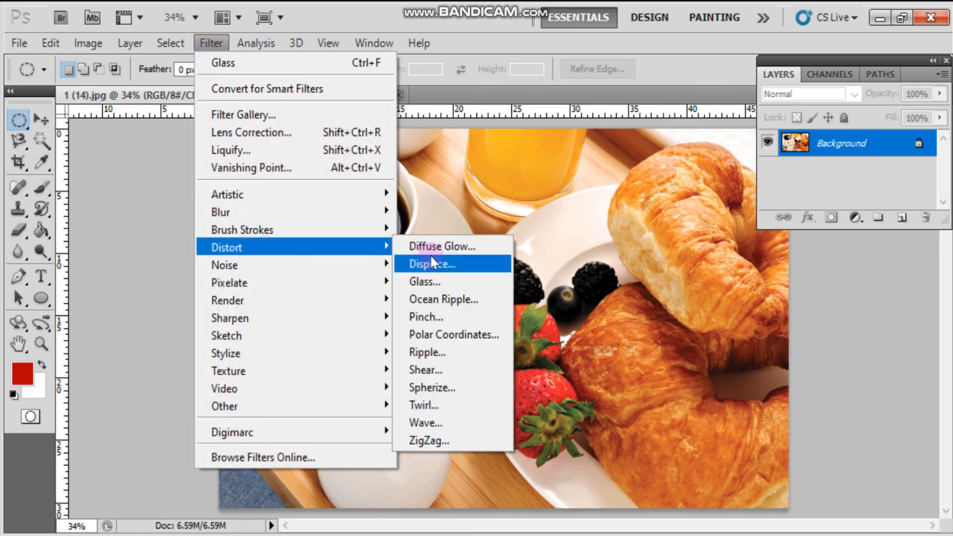
click(448, 276)
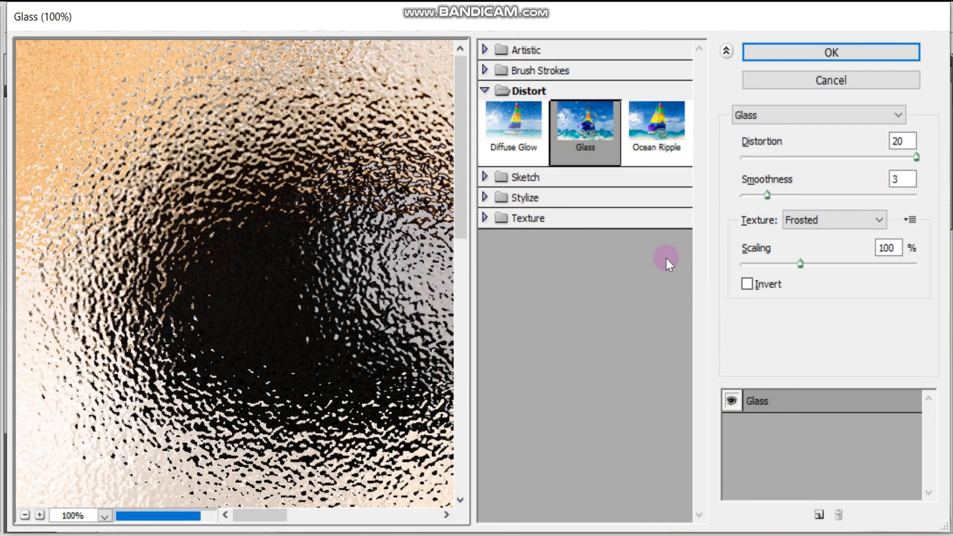
click(530, 122)
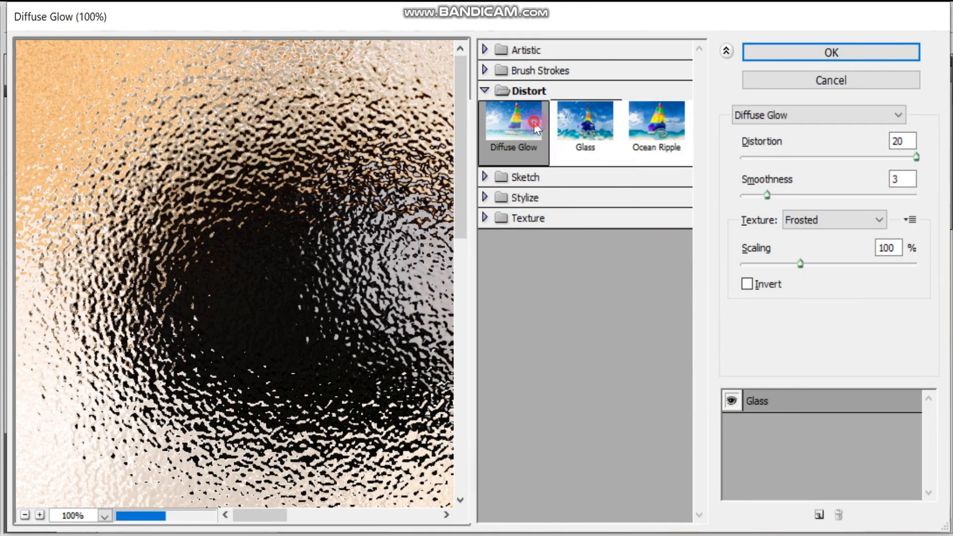
click(583, 125)
click(640, 132)
click(595, 124)
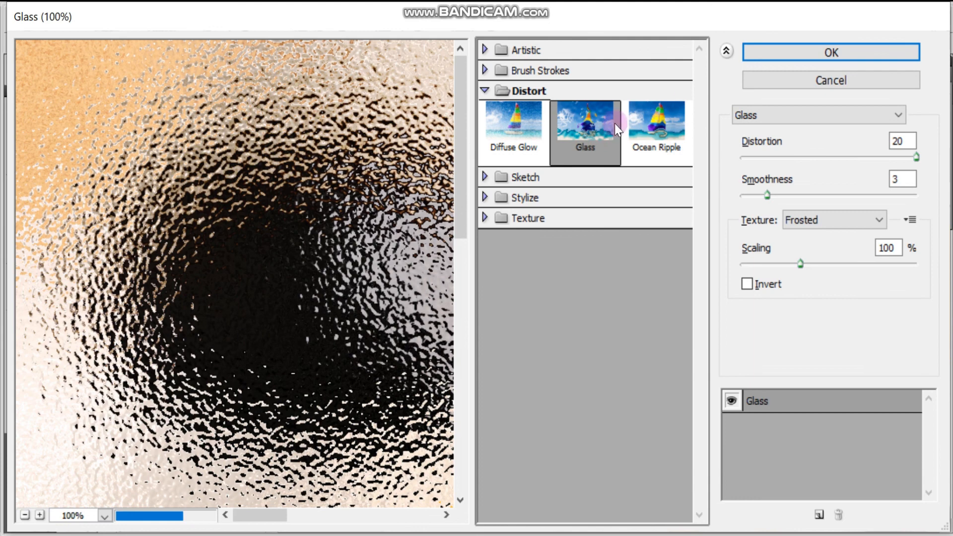
click(791, 51)
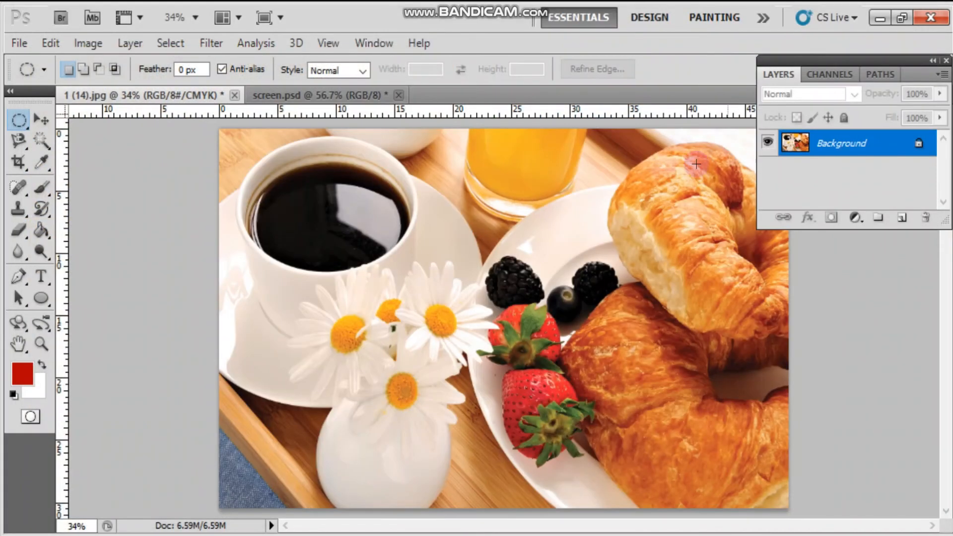